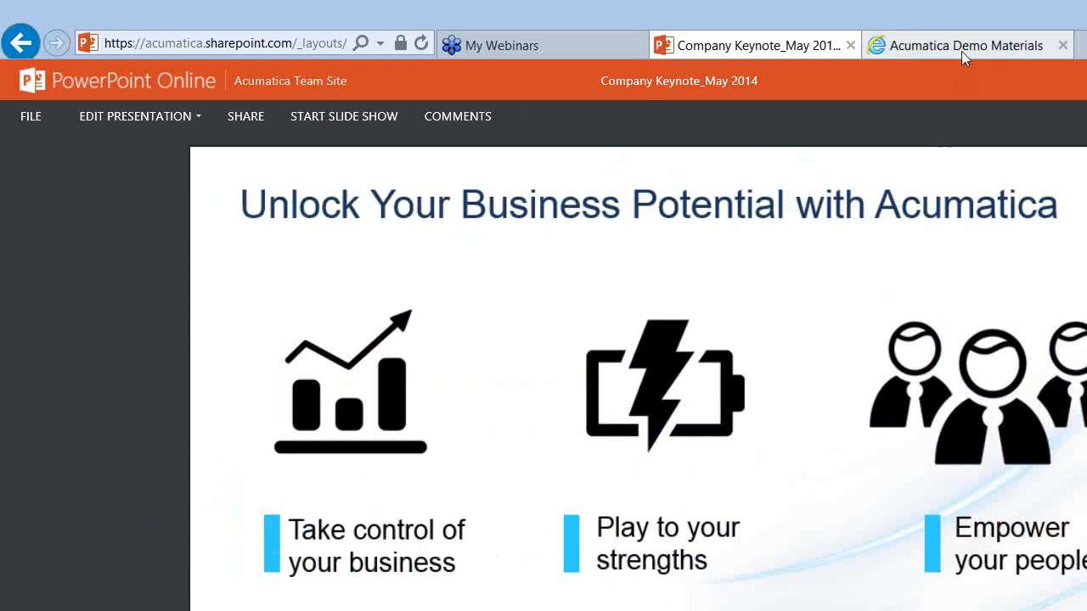
# Step: Leave the Company Keynote_May 2014 deck and open a new blank Internet Explorer tab
pyautogui.click(1083, 49)
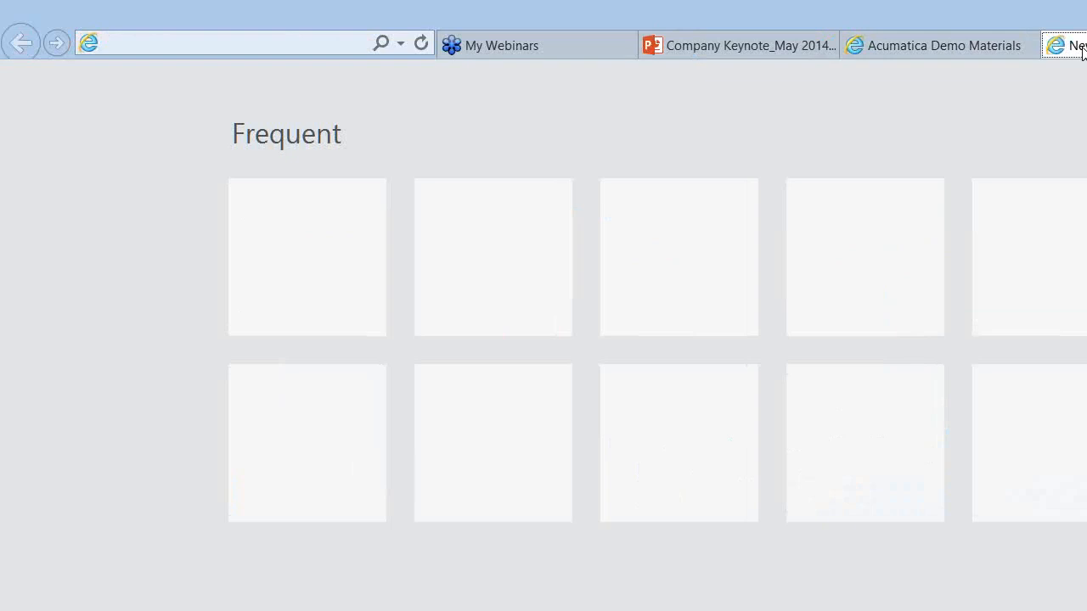
# Step: Put the cursor in the new tab's empty address bar
pyautogui.click(301, 40)
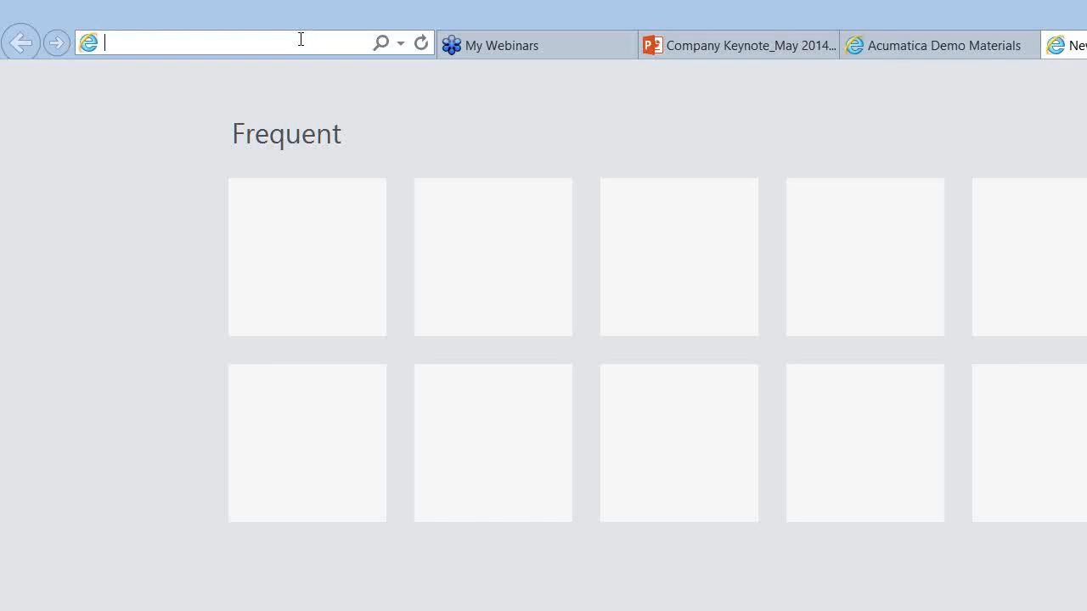
pyautogui.write('www')
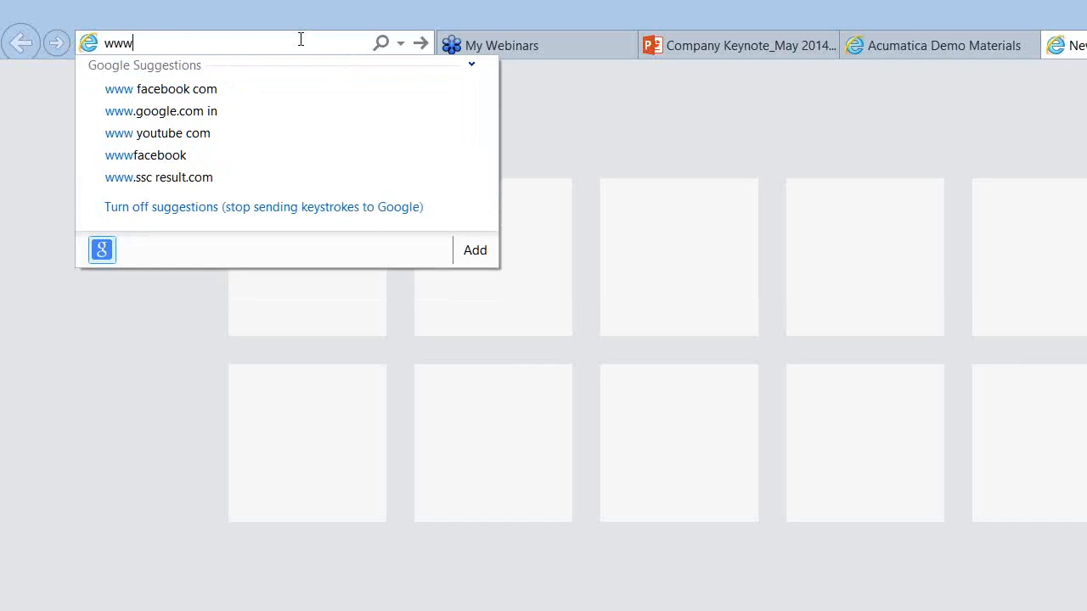
pyautogui.write('.sme')
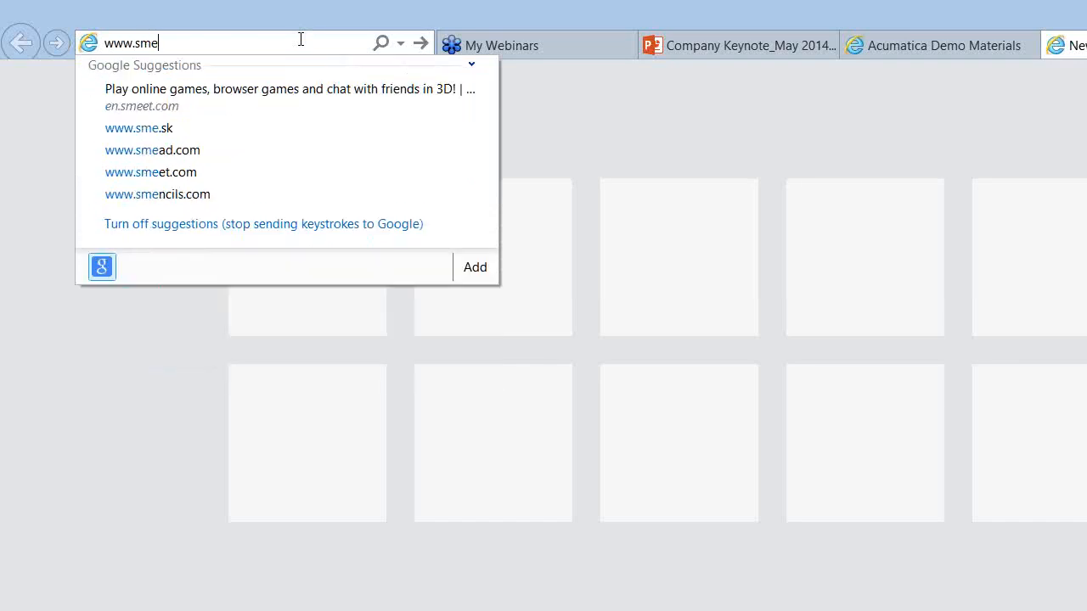
pyautogui.write('clouderp')
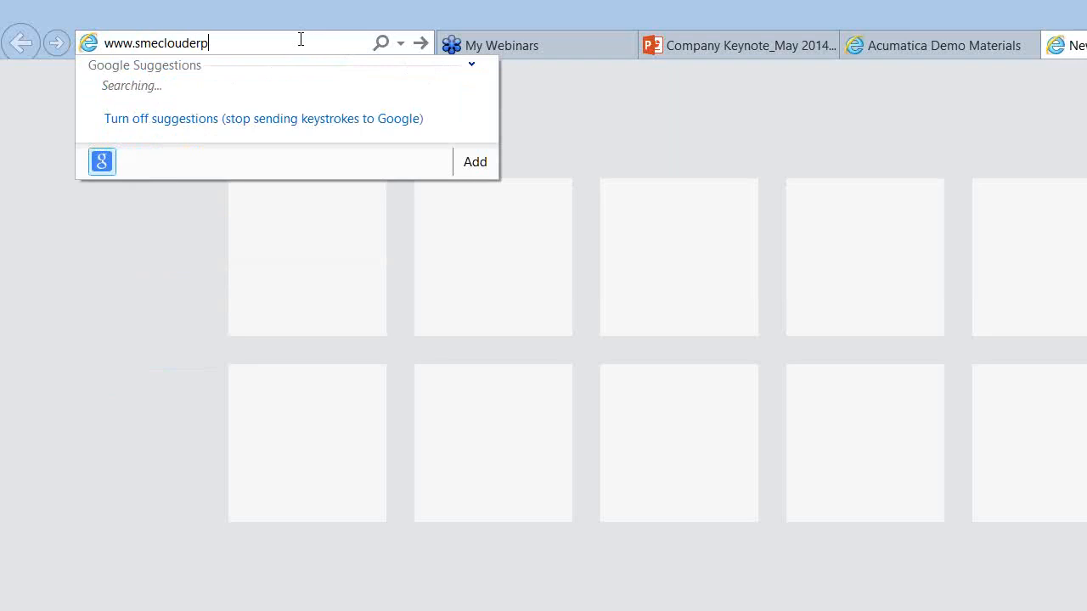
pyautogui.write('.com/acumatica')
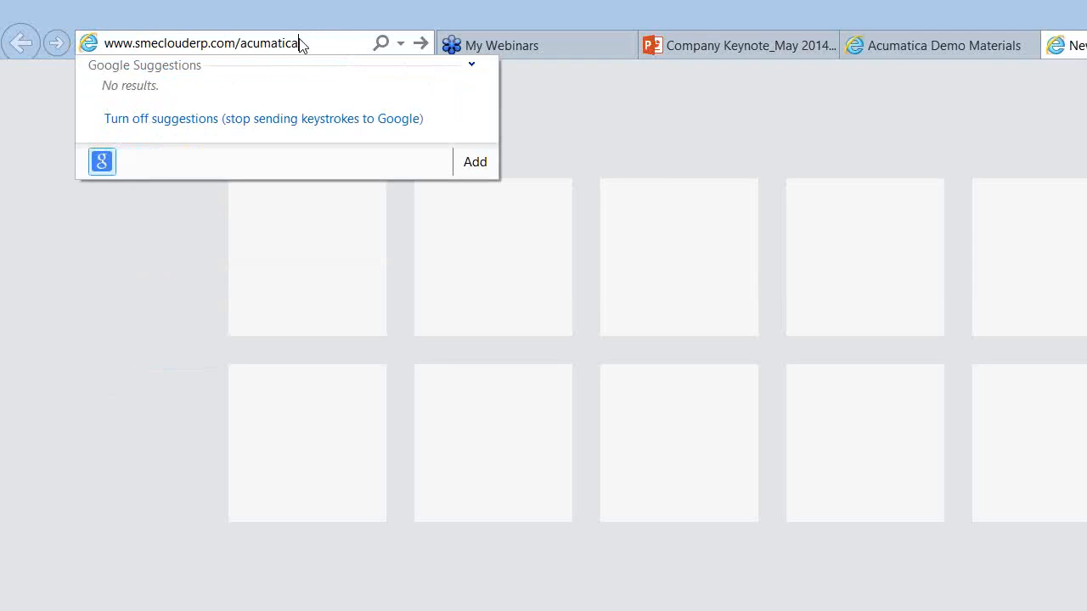
pyautogui.press('Return')
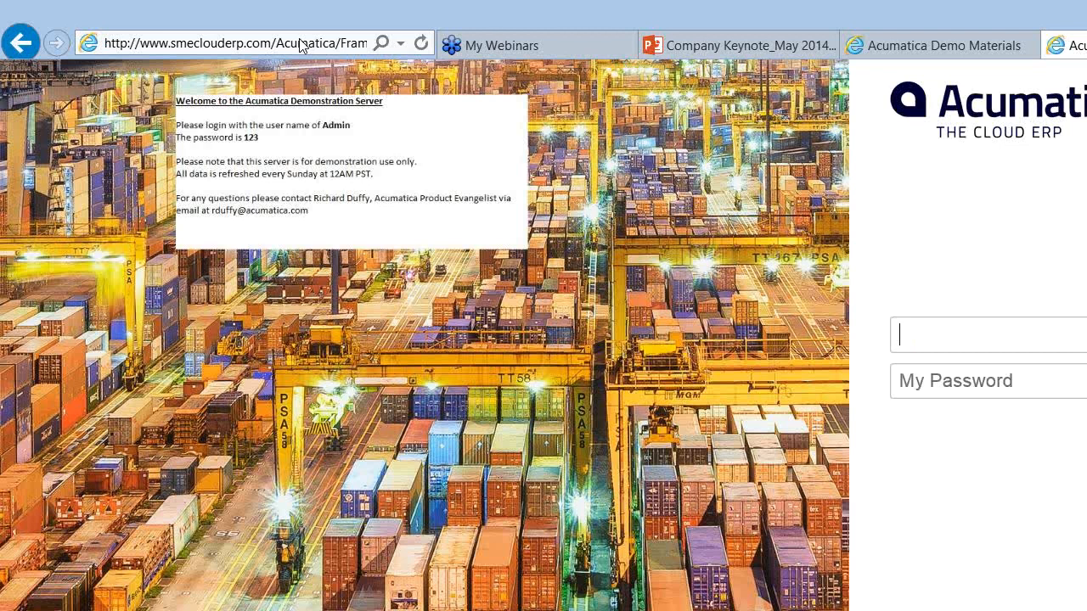
# Step: Sign in with the administrator username and password to reach the MAIN Sales Dashboard
pyautogui.write('Admin')
pyautogui.press('Tab')
pyautogui.write('123')
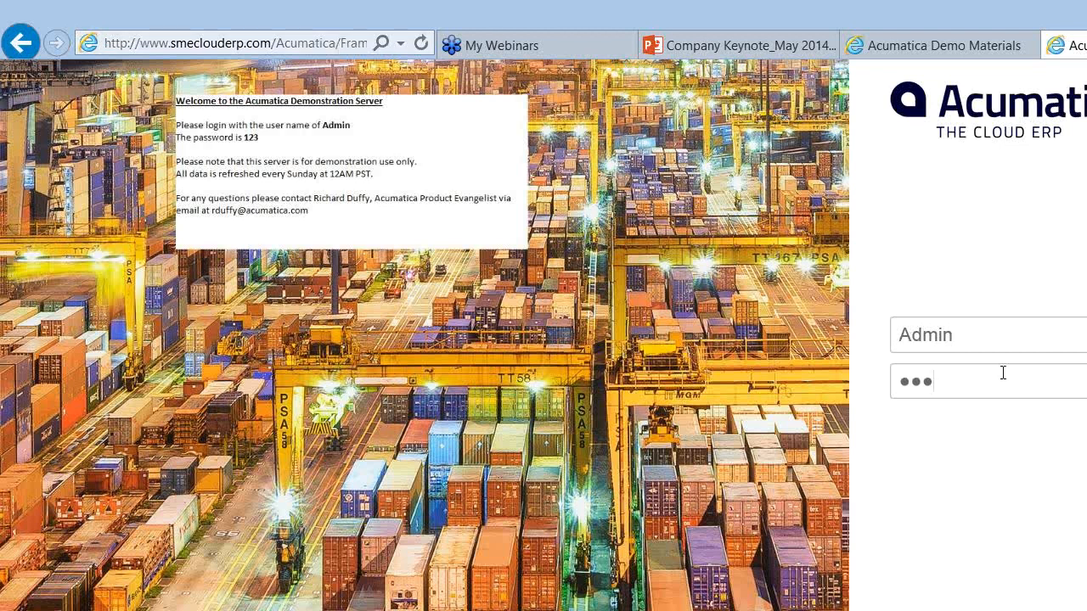
pyautogui.press('Return')
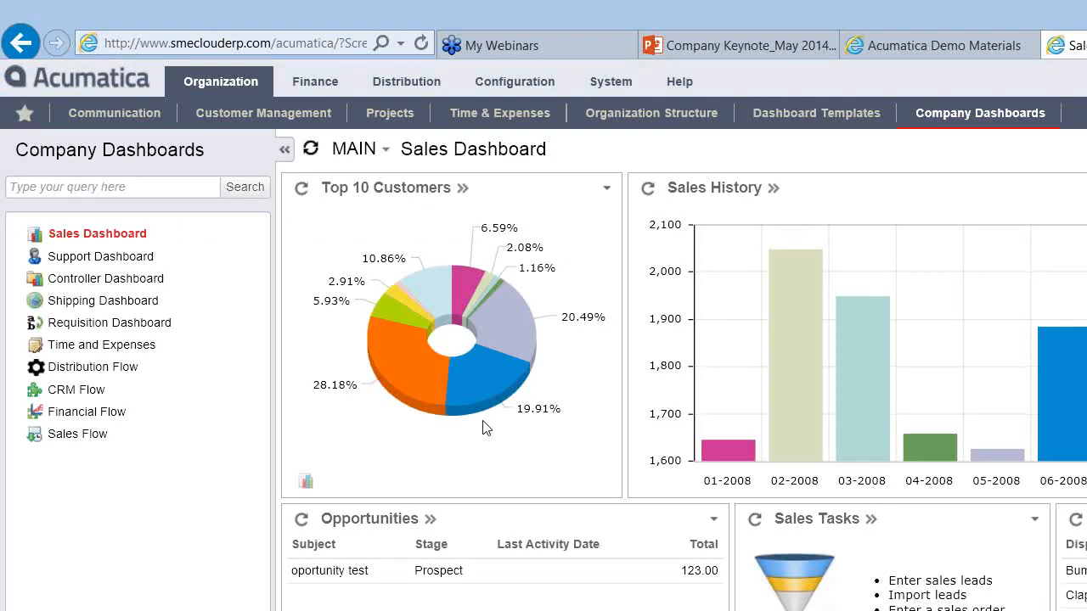
pyautogui.moveTo(419, 390)
pyautogui.scroll(-3, 680, 382)
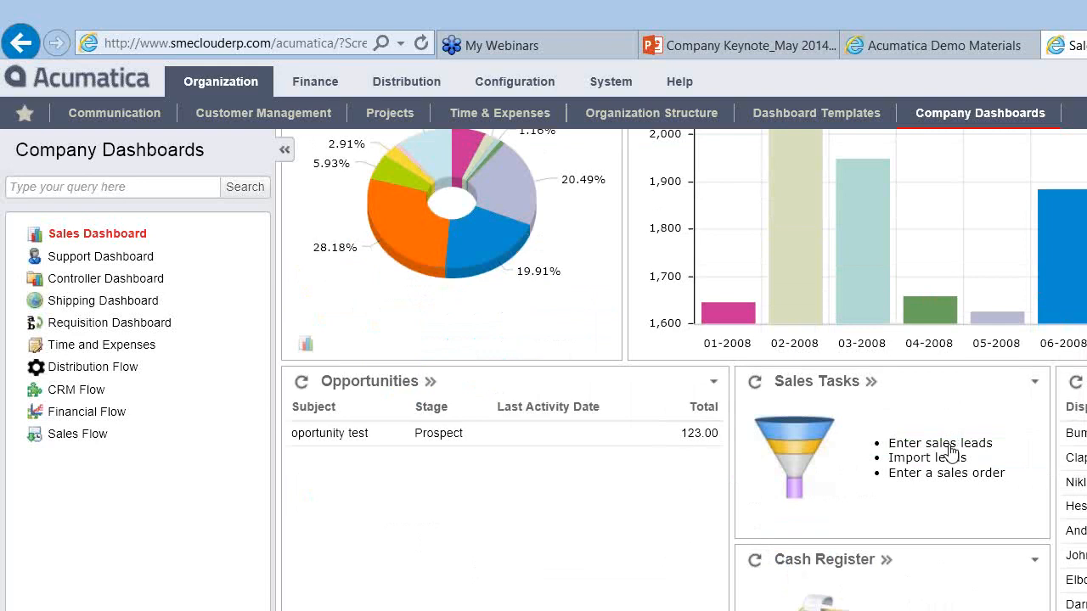
pyautogui.click(943, 444)
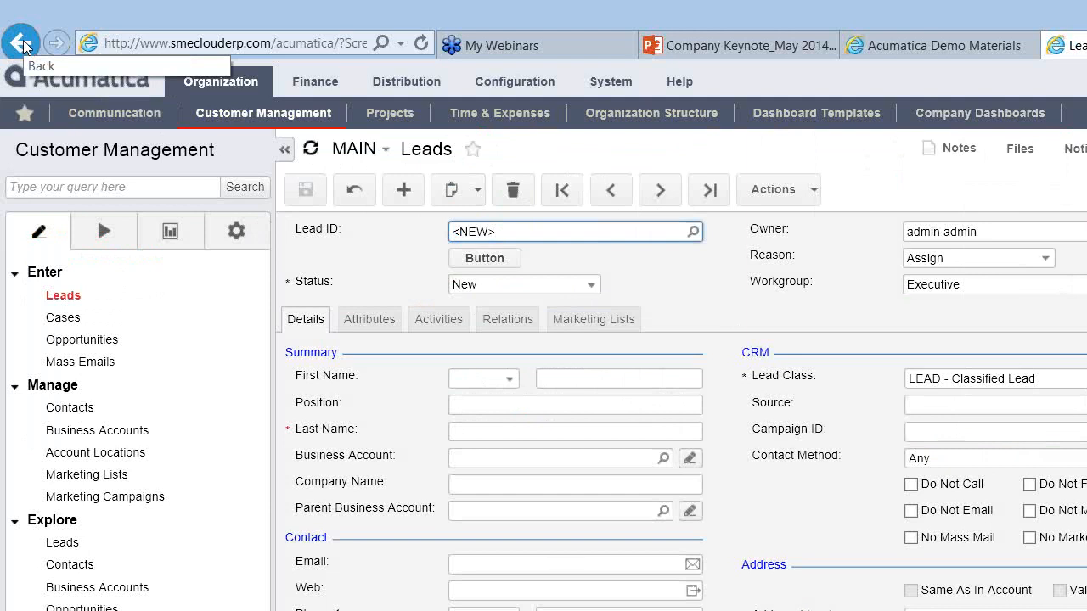
pyautogui.click(23, 42)
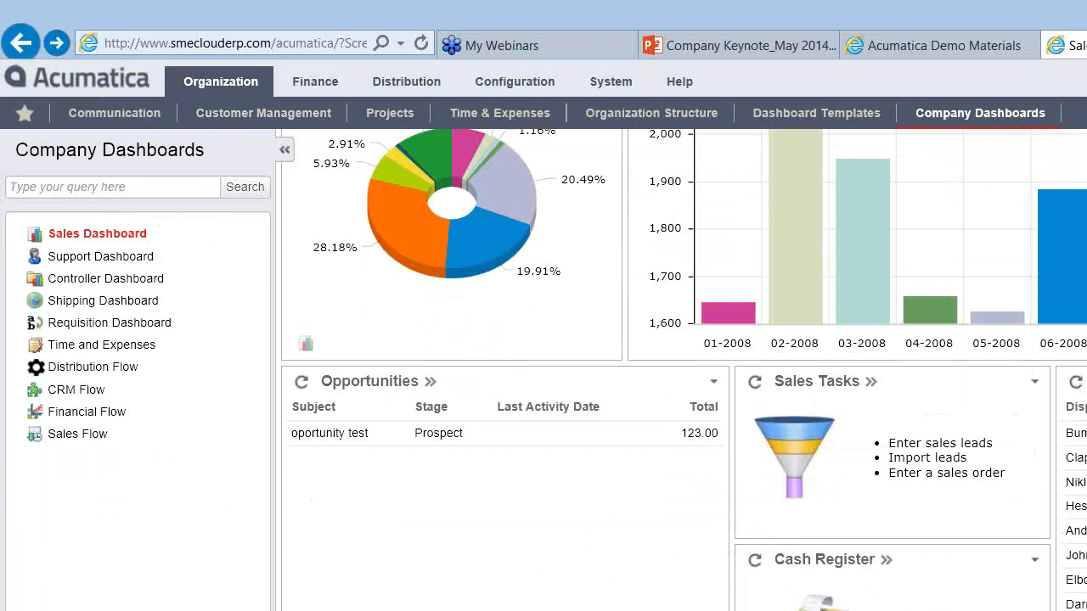
pyautogui.scroll(3, 684, 340)
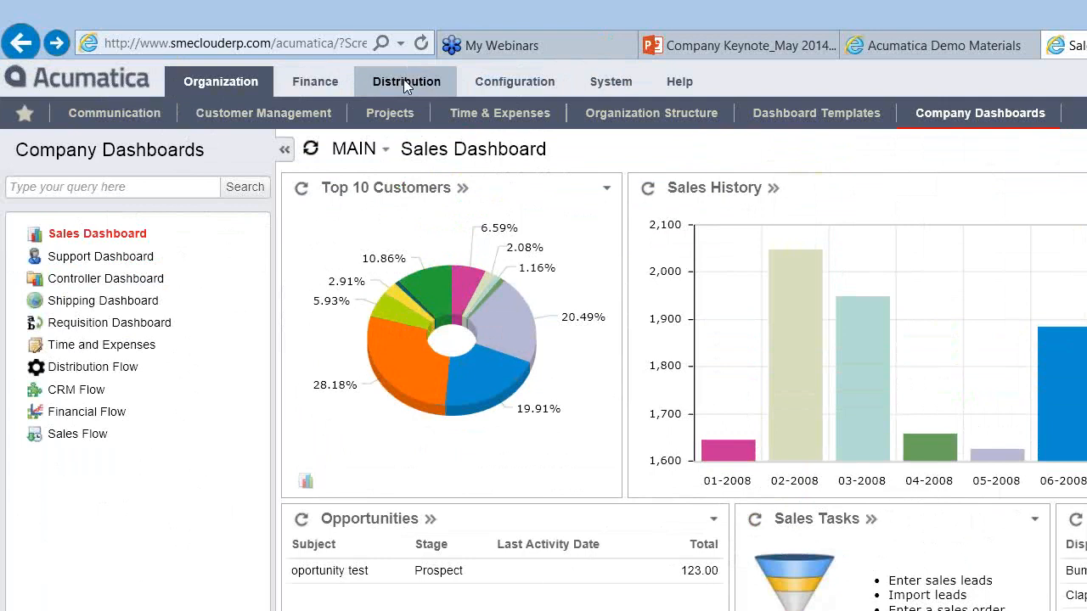
# Step: Browse Distribution's Sales Orders, Purchase Orders and Purchase Requisitions lists, then open Process Orders
pyautogui.click(403, 79)
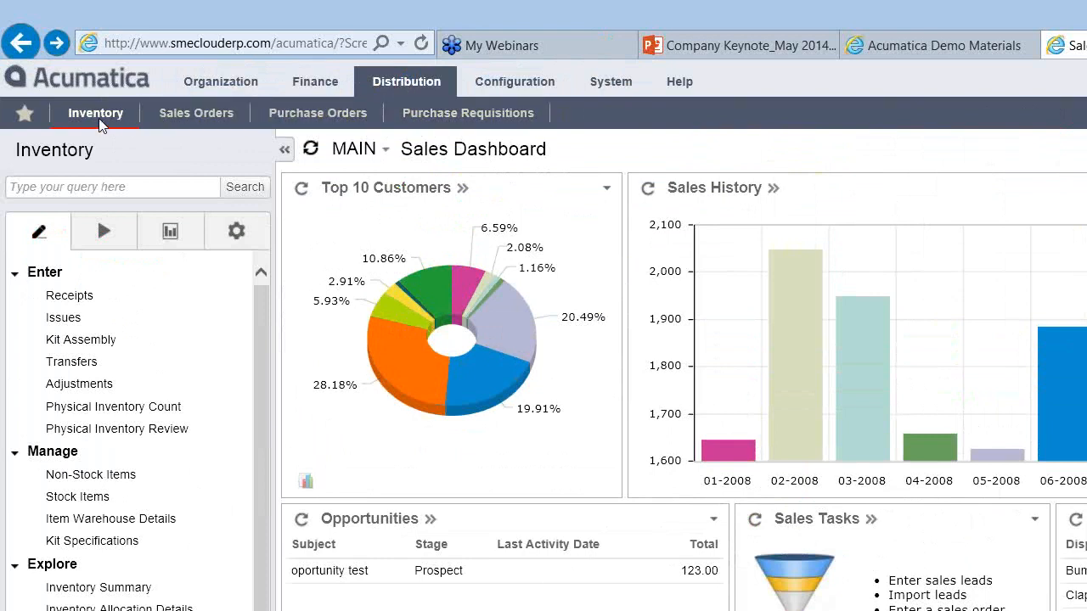
pyautogui.click(200, 112)
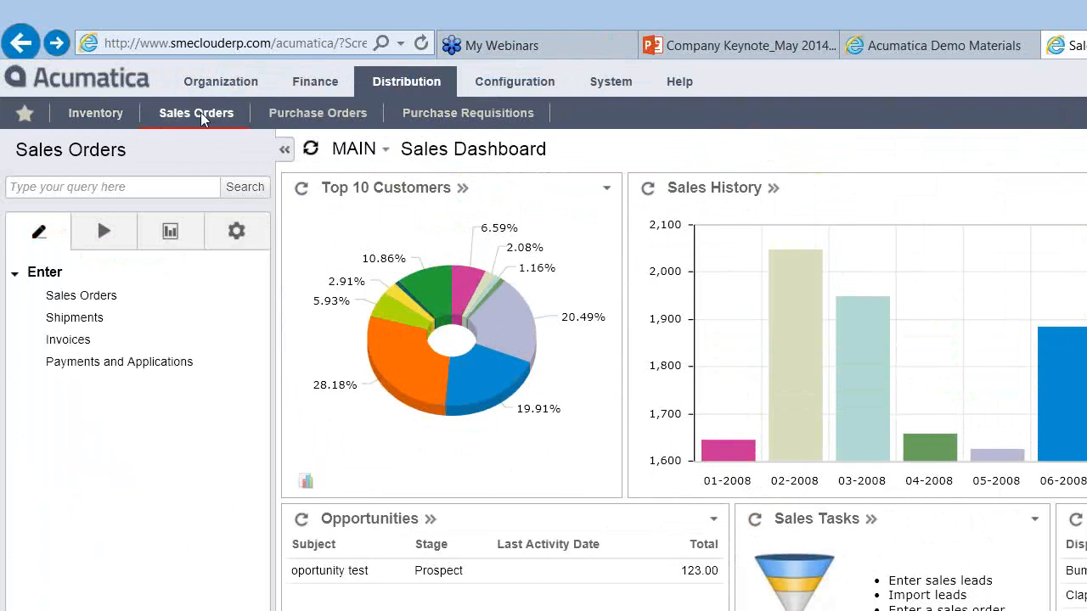
pyautogui.click(314, 118)
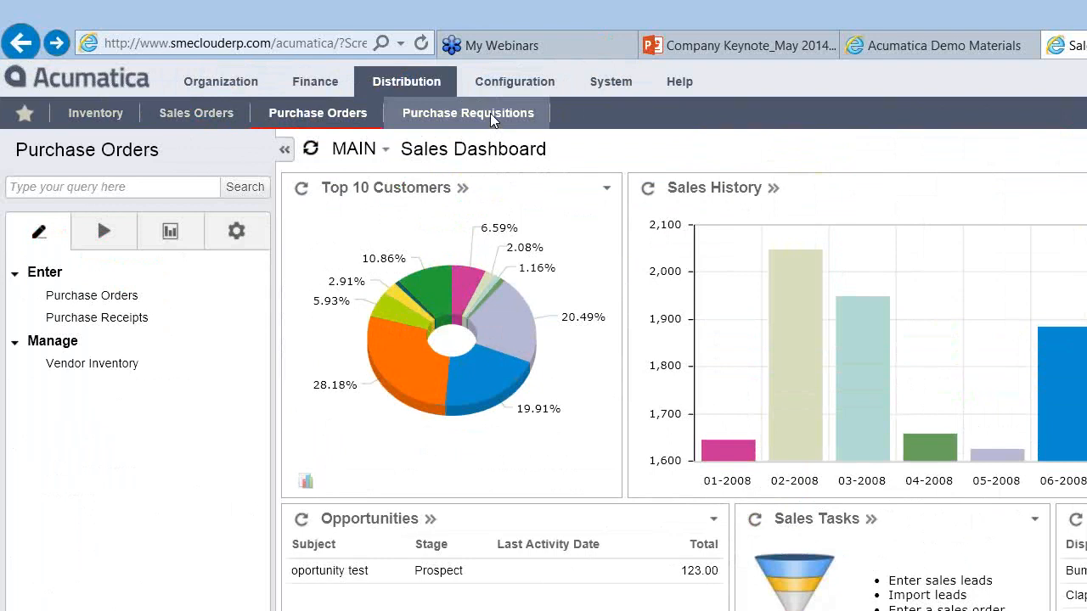
pyautogui.click(490, 113)
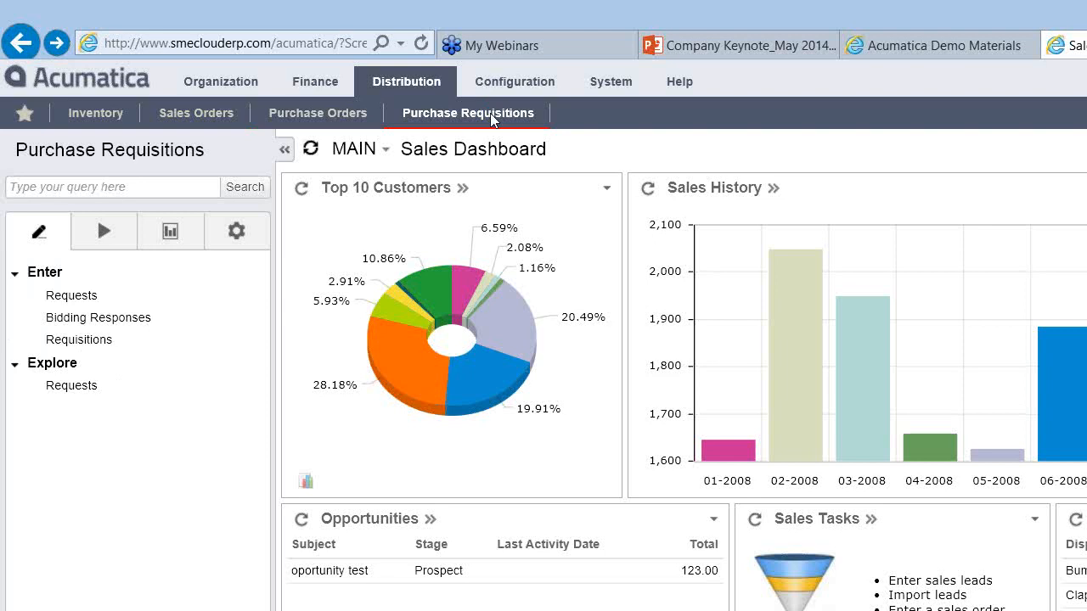
pyautogui.click(235, 113)
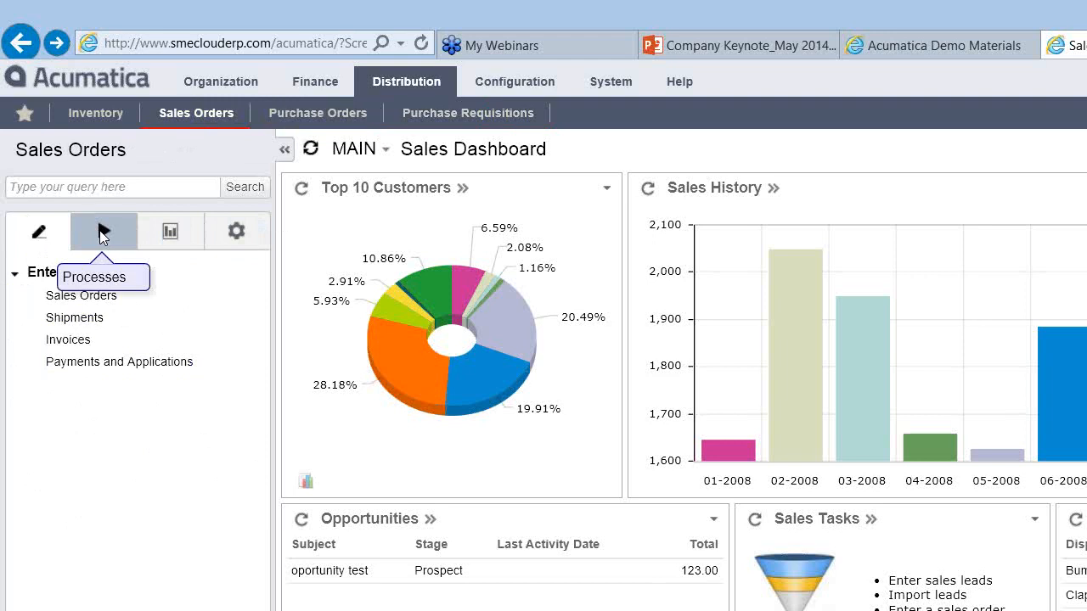
pyautogui.click(102, 234)
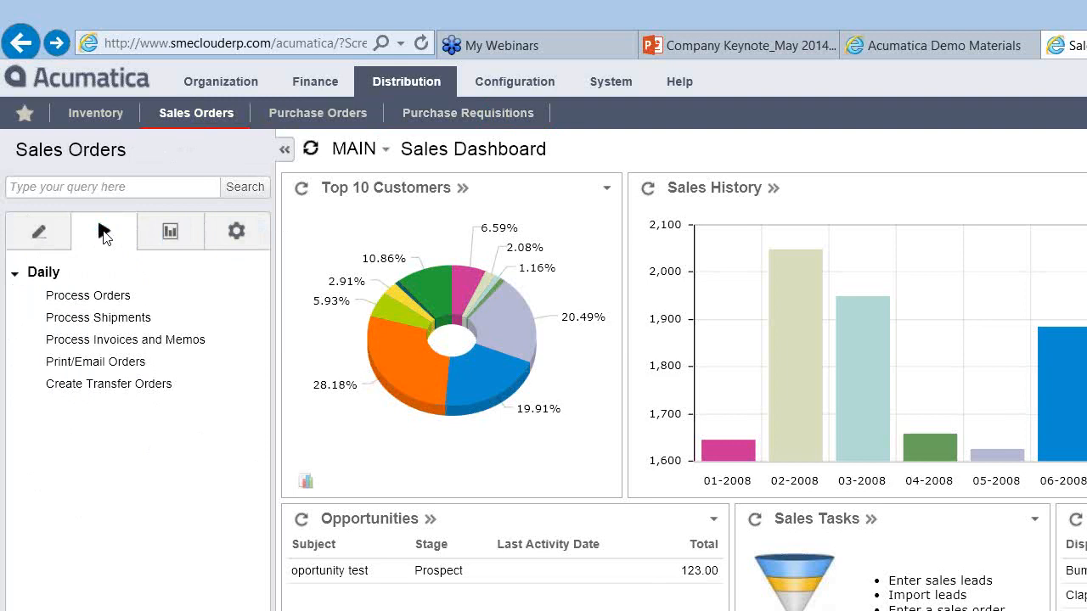
pyautogui.click(92, 298)
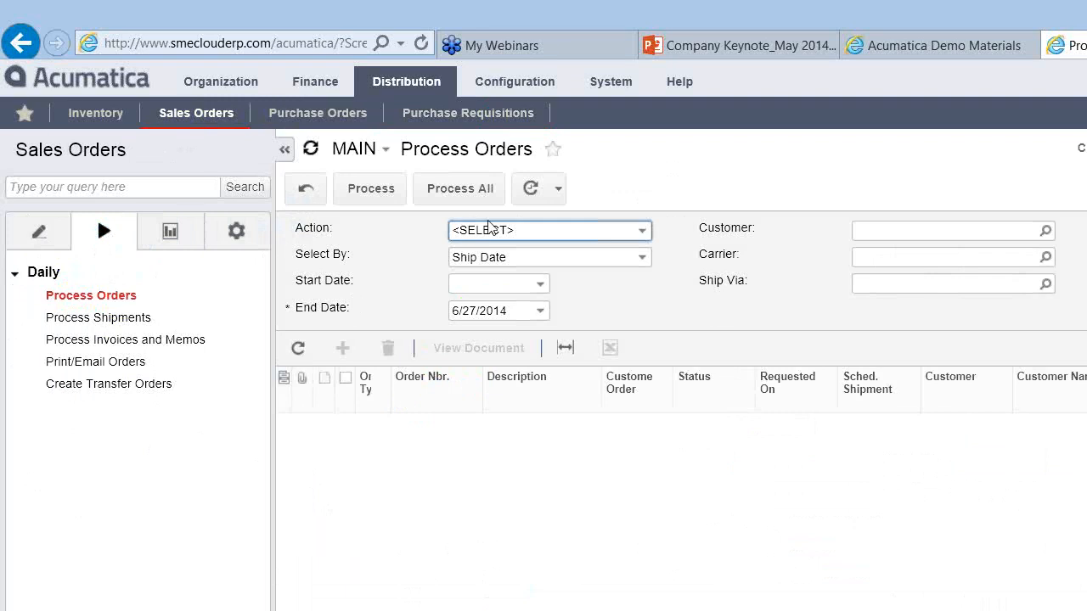
# Step: Choose Create Shipment as the Process Orders action to list open orders from 000069
pyautogui.click(642, 231)
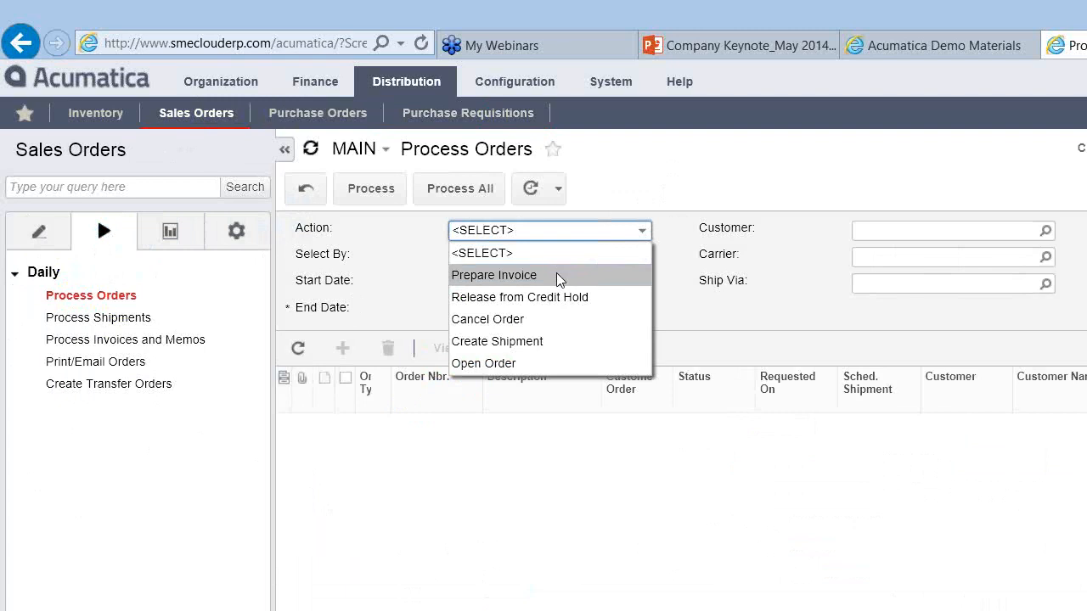
pyautogui.click(496, 342)
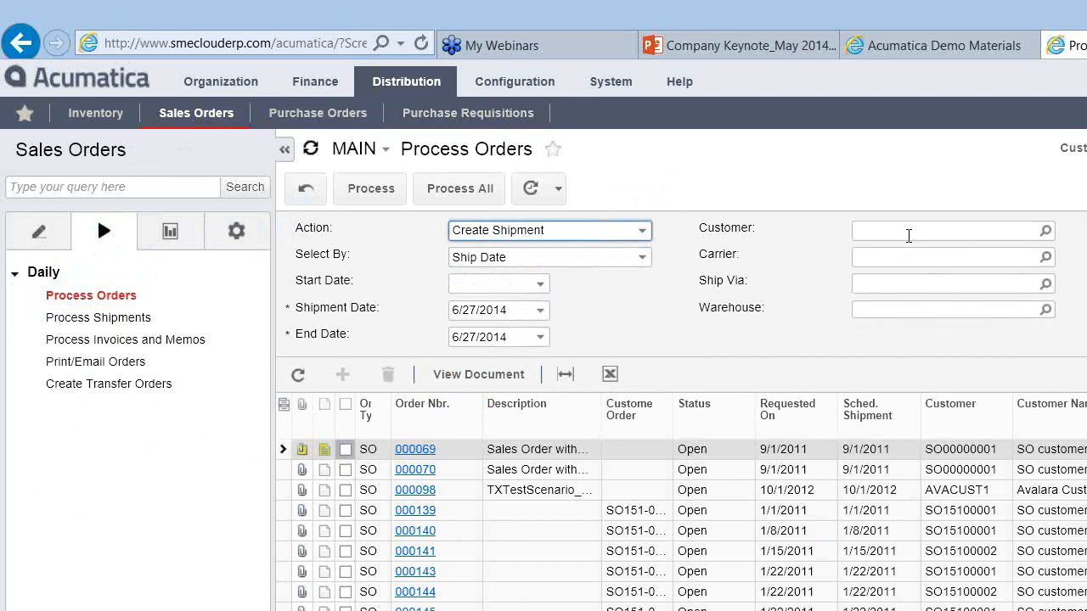
# Step: Filter Process Orders to customer ASAHISUNTR, leaving order 000607, then show the sales order reports
pyautogui.click(1045, 231)
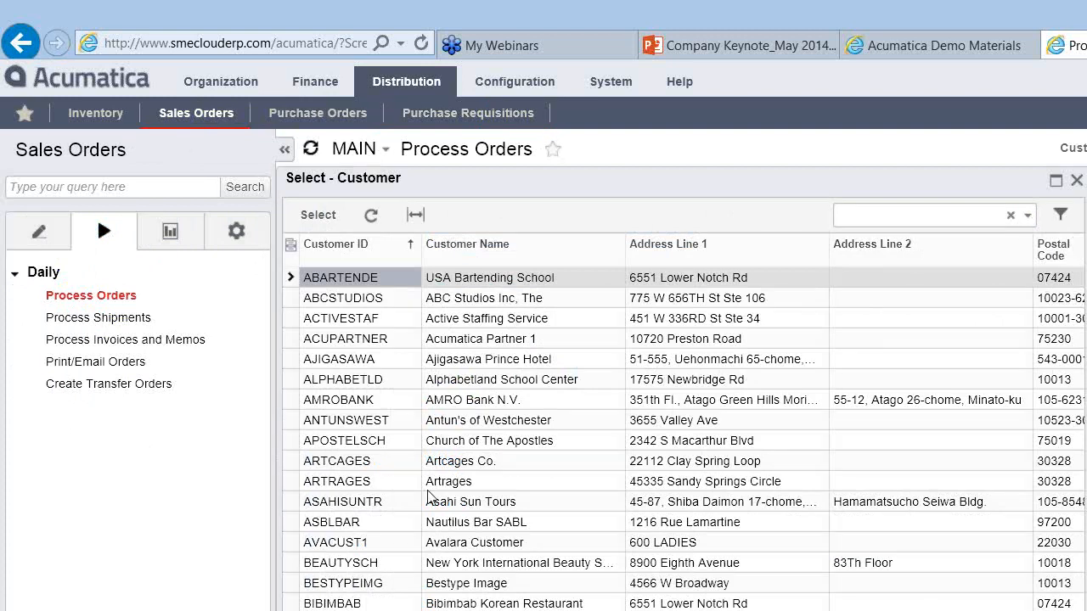
pyautogui.doubleClick(430, 508)
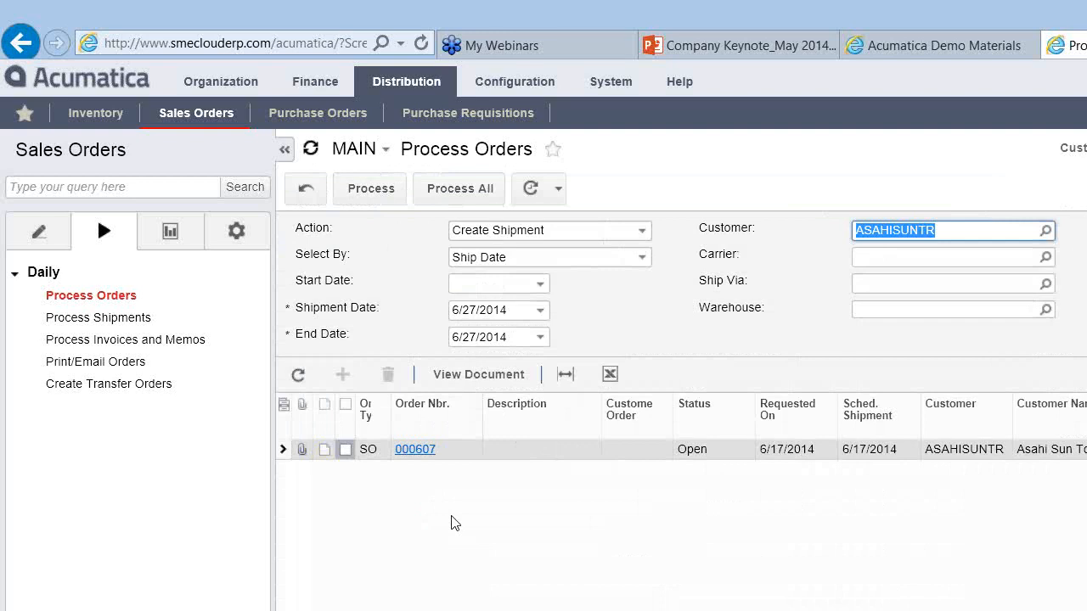
pyautogui.click(172, 231)
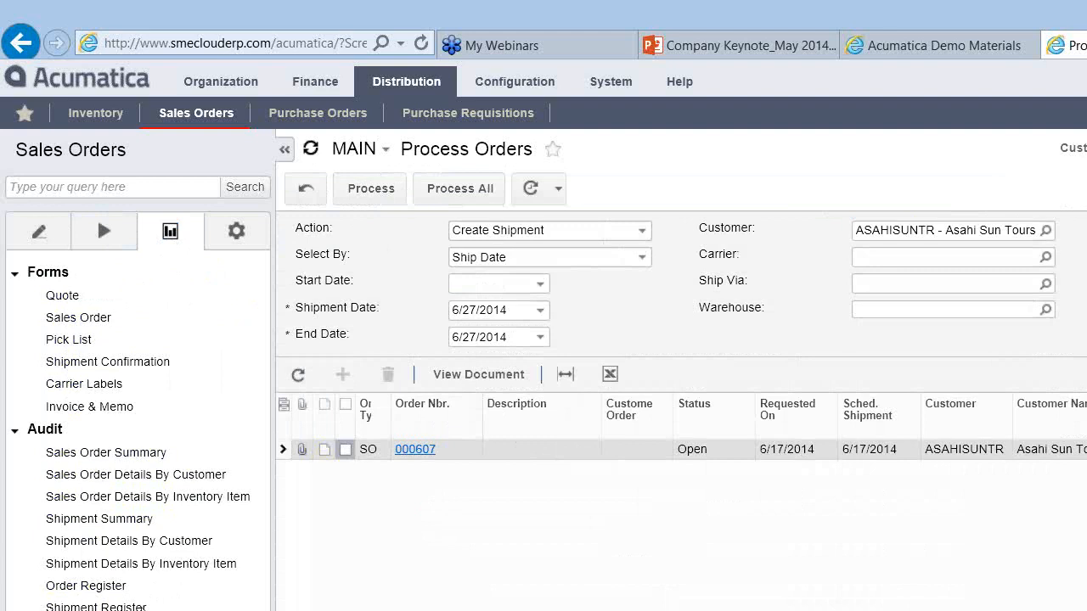
# Step: View the setup screens, then list Sales Orders, Shipments, Invoices, and Payments and Applications
pyautogui.click(235, 230)
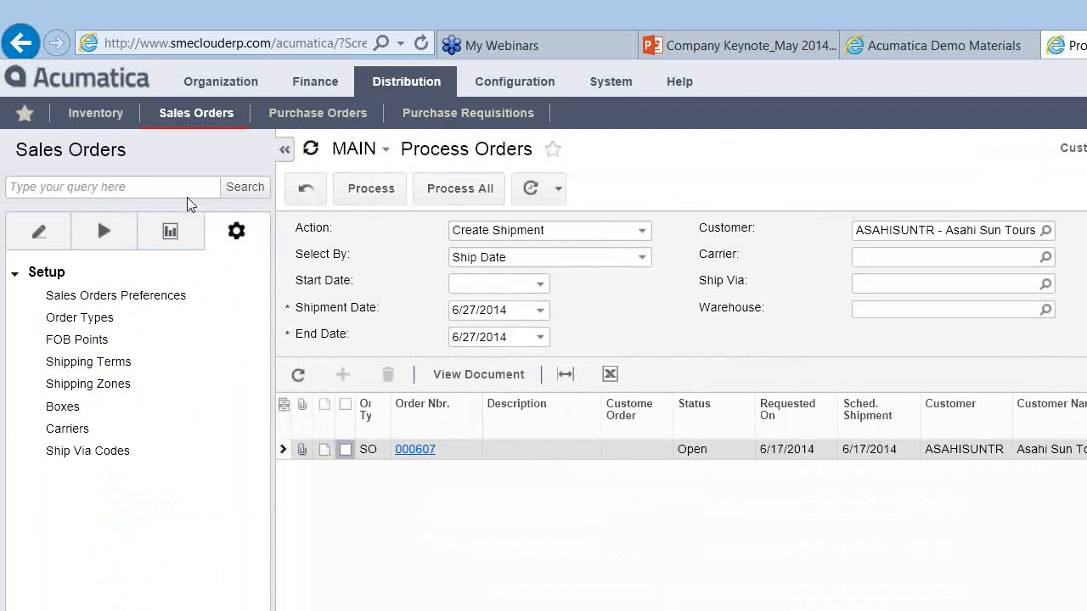
pyautogui.click(32, 236)
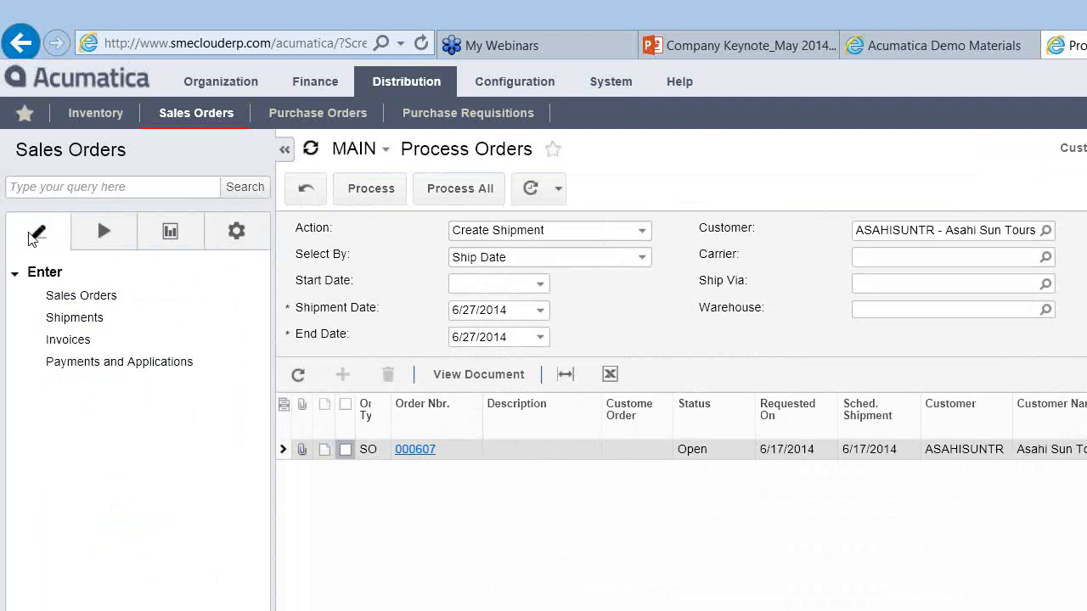
# Step: Open a blank new SO order in Sales Orders and restore the browser window smaller
pyautogui.click(68, 299)
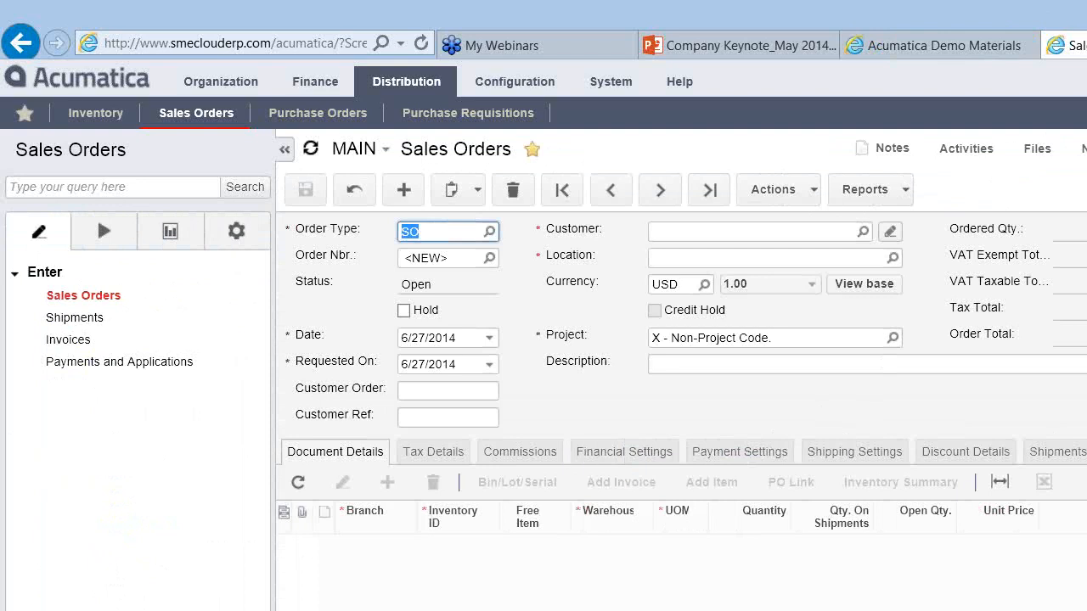
pyautogui.press('super+Down')
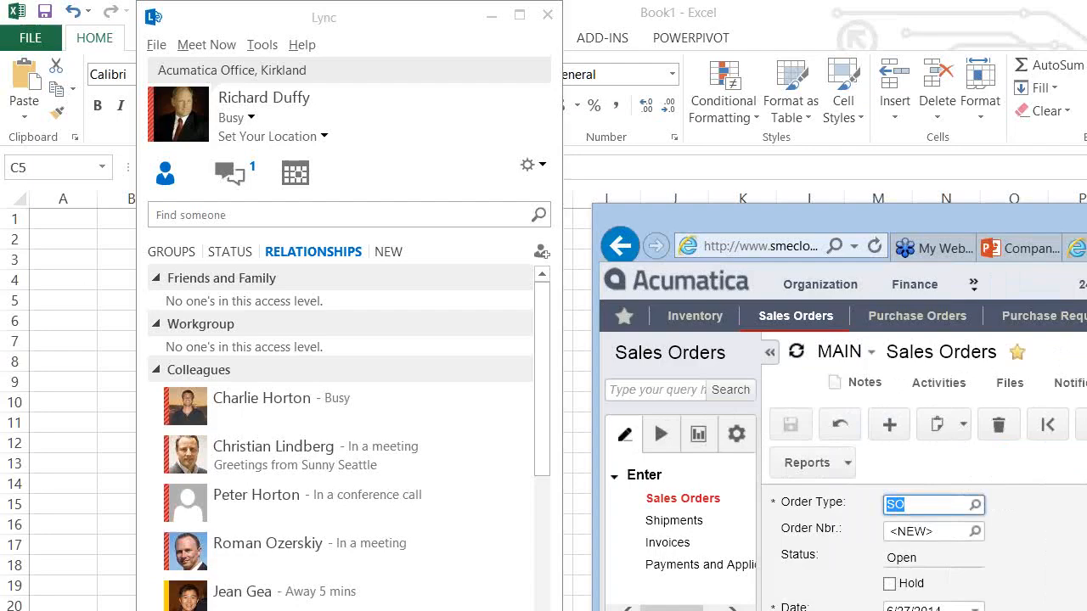
# Step: Show the Acumatica Demo Materials page and drag the browser window larger
pyautogui.click(1001, 244)
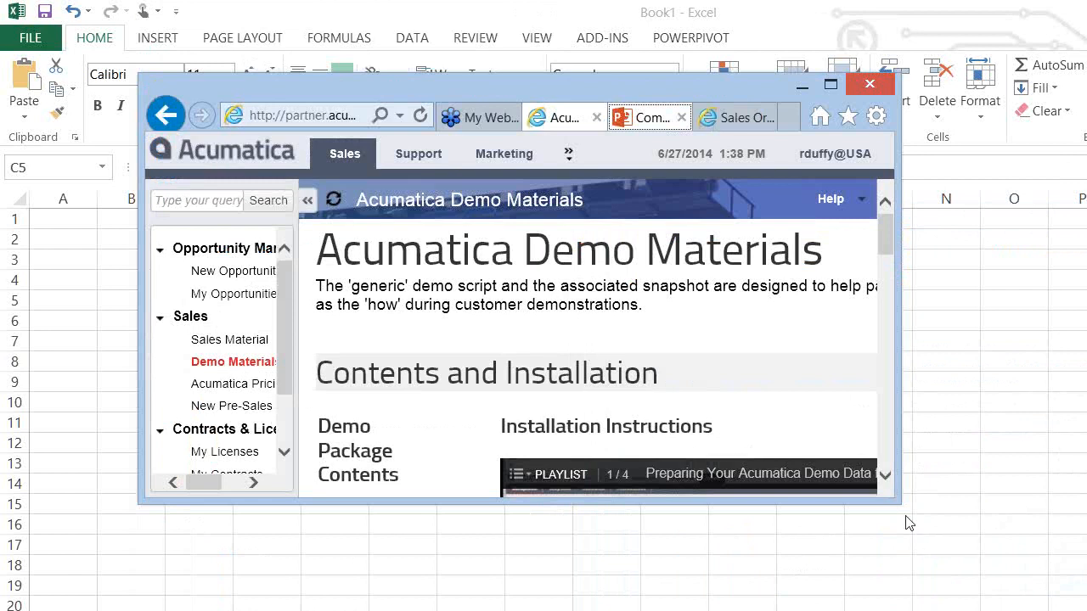
pyautogui.moveTo(942, 528); pyautogui.dragTo(1086, 610)
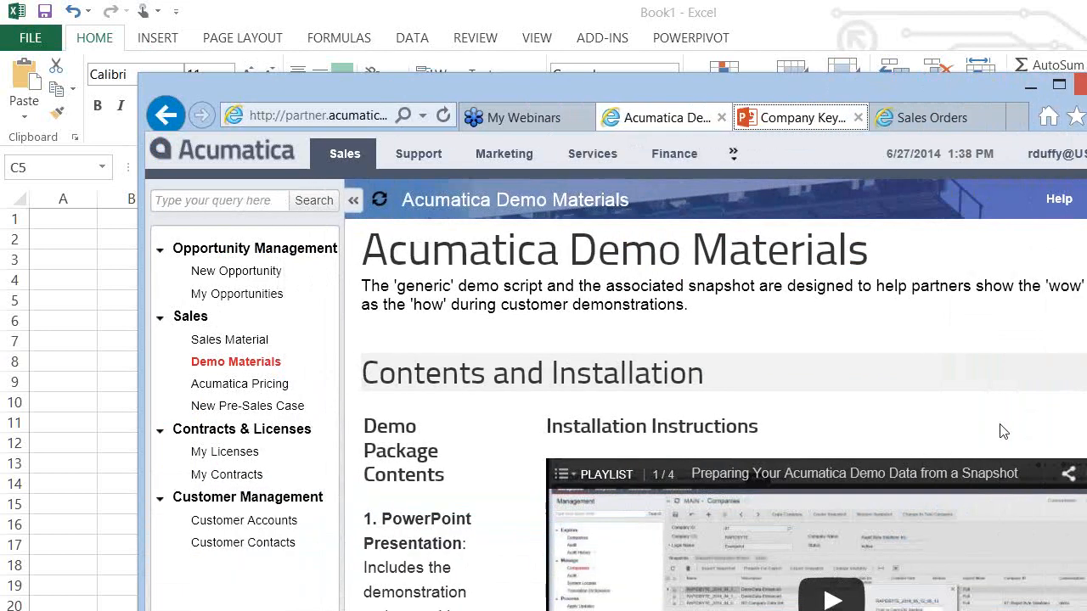
# Step: Return to the Sales Orders form and resize the browser window to sit beside Excel
pyautogui.click(945, 119)
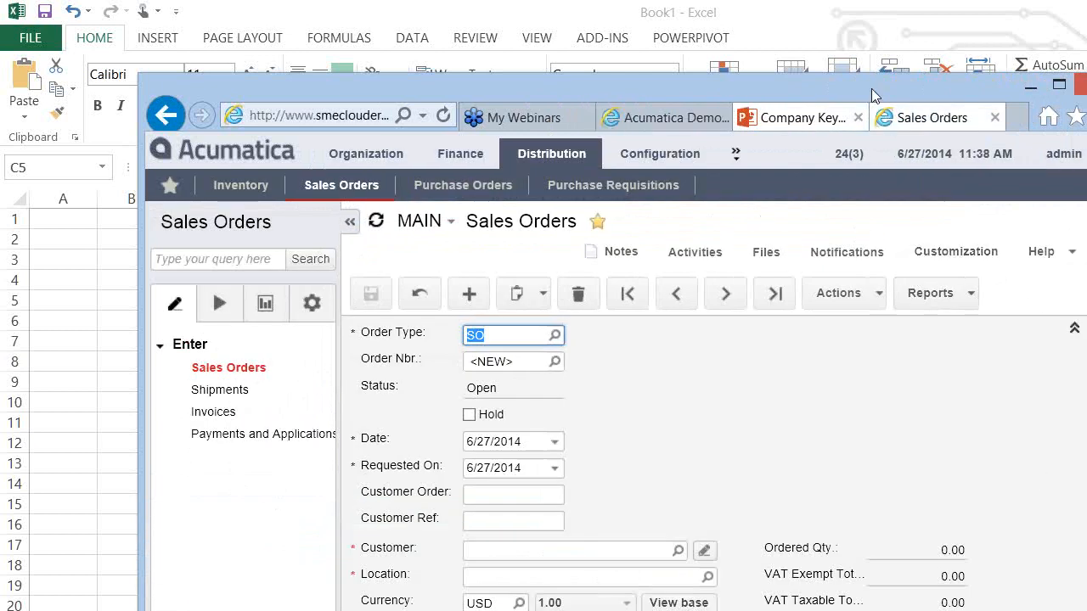
pyautogui.moveTo(873, 90); pyautogui.dragTo(737, 23)
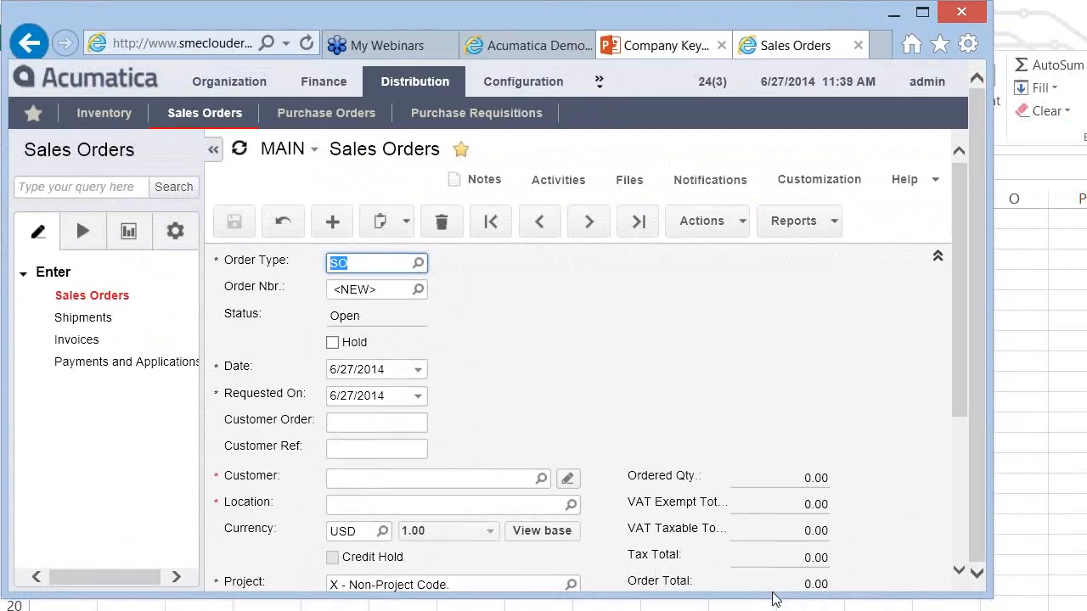
pyautogui.moveTo(771, 595); pyautogui.dragTo(772, 610)
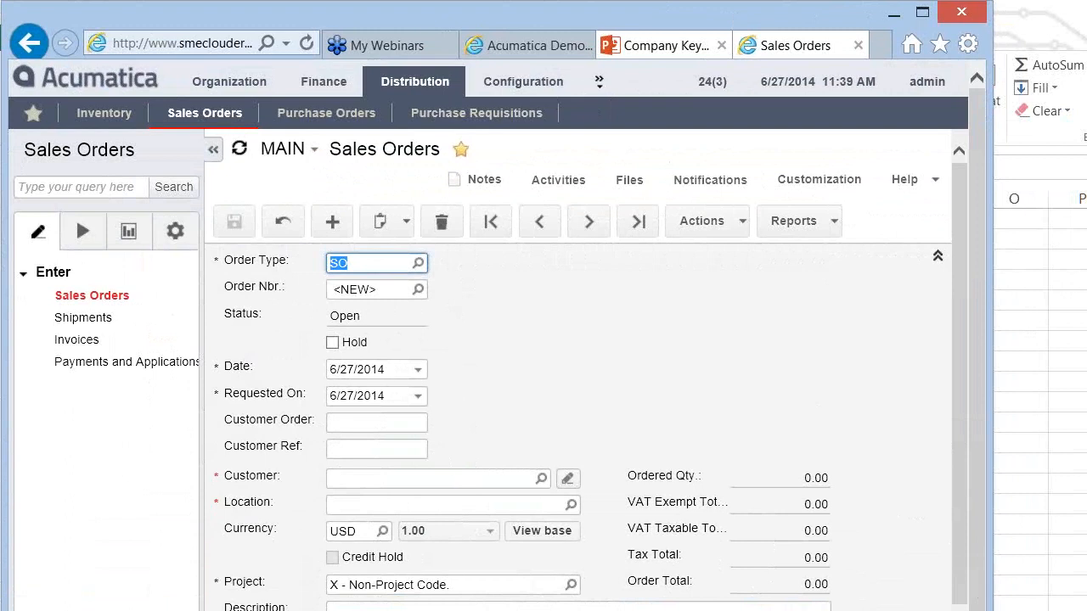
pyautogui.click(940, 610)
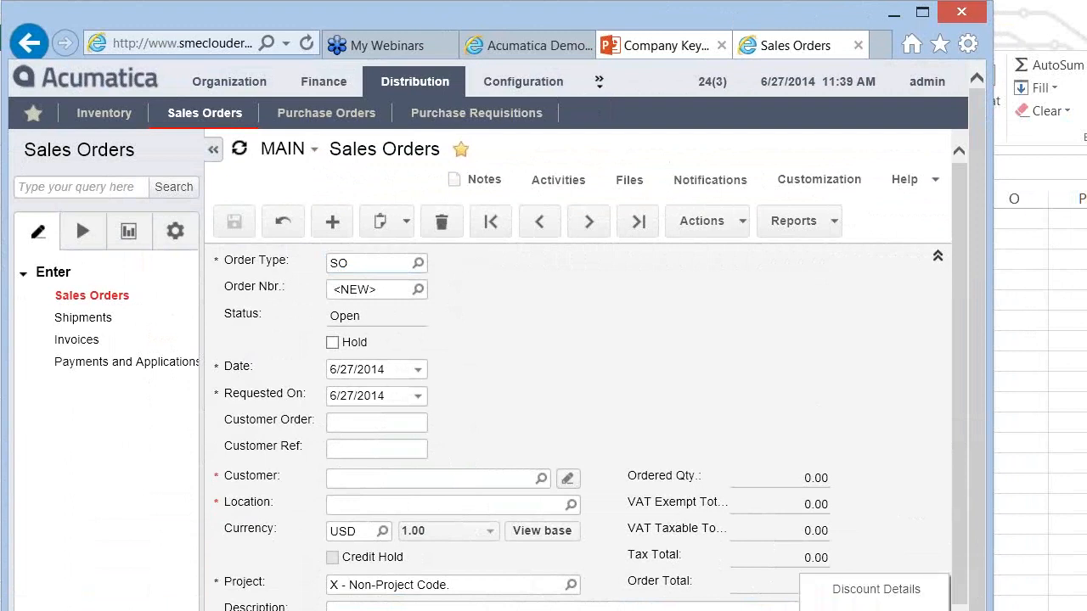
pyautogui.moveTo(992, 357); pyautogui.dragTo(754, 356)
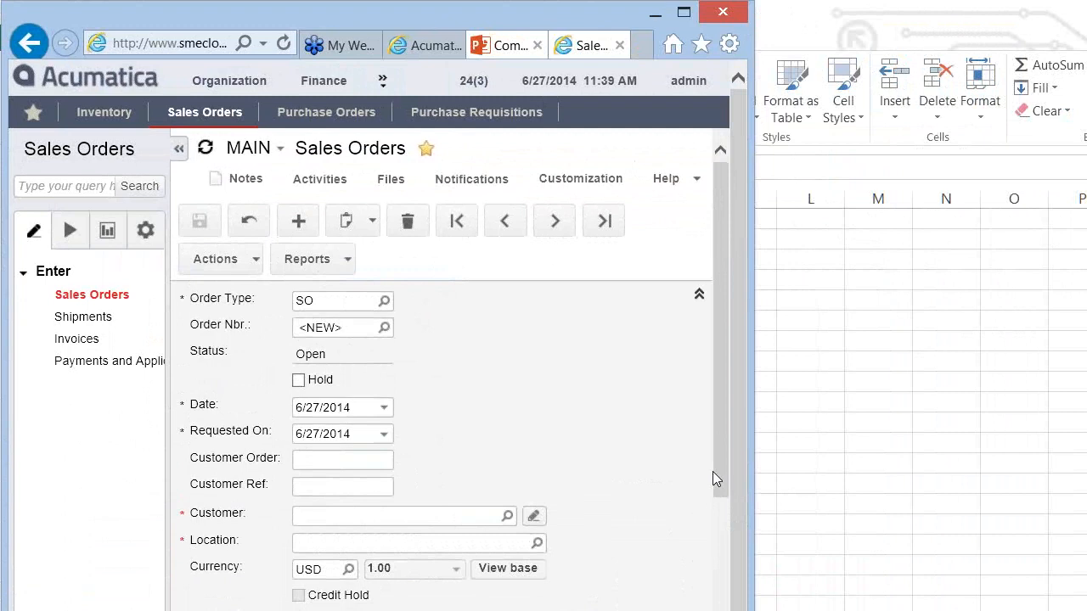
pyautogui.moveTo(722, 487); pyautogui.dragTo(732, 610)
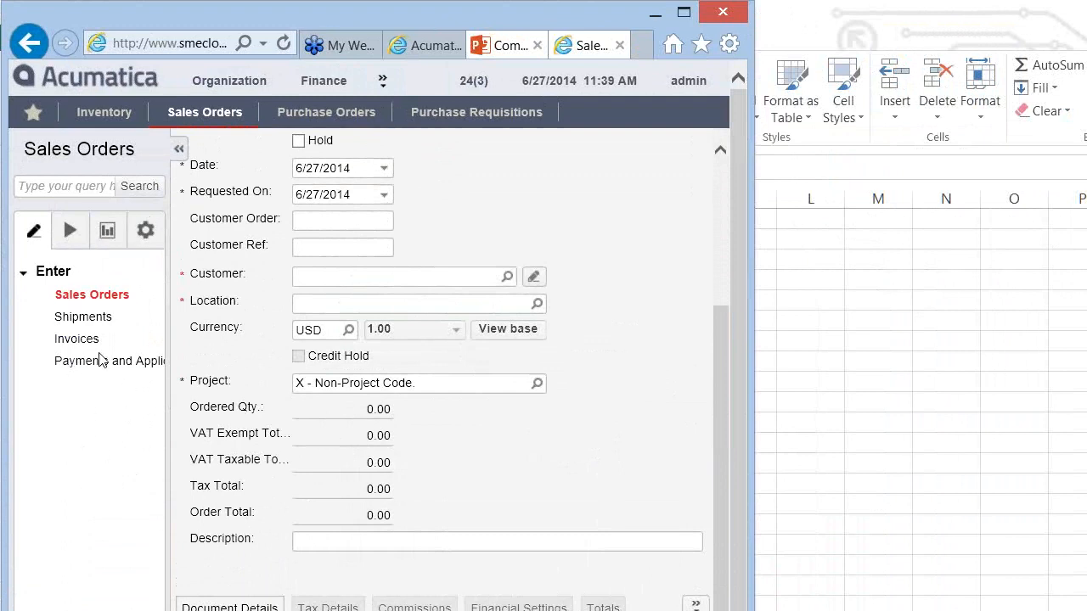
# Step: Hide the navigation pane, view the order's Tax Details tab, and scroll back to the top
pyautogui.click(179, 150)
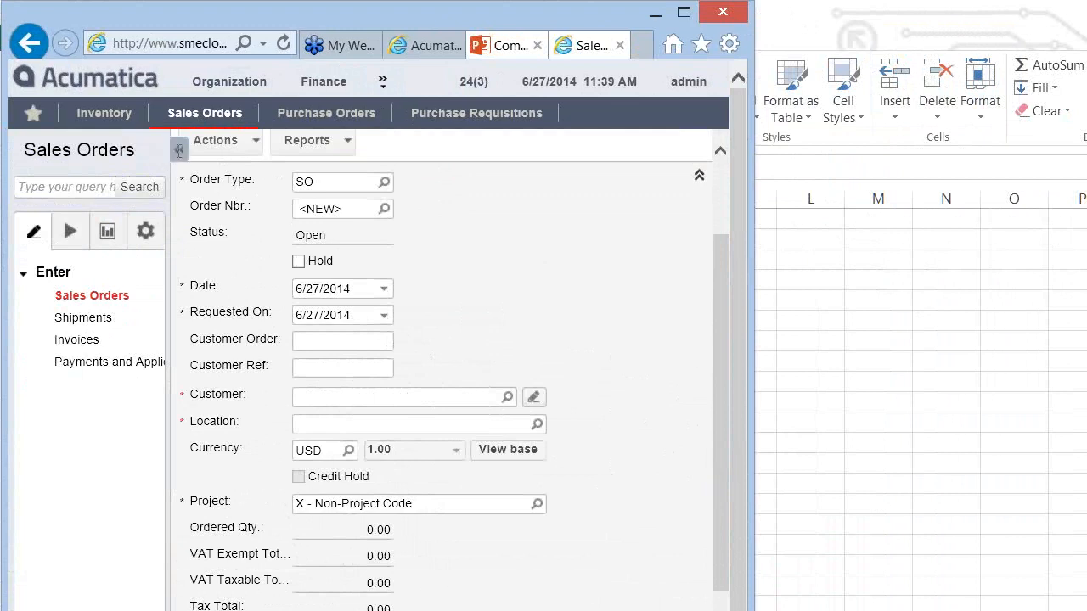
pyautogui.click(179, 150)
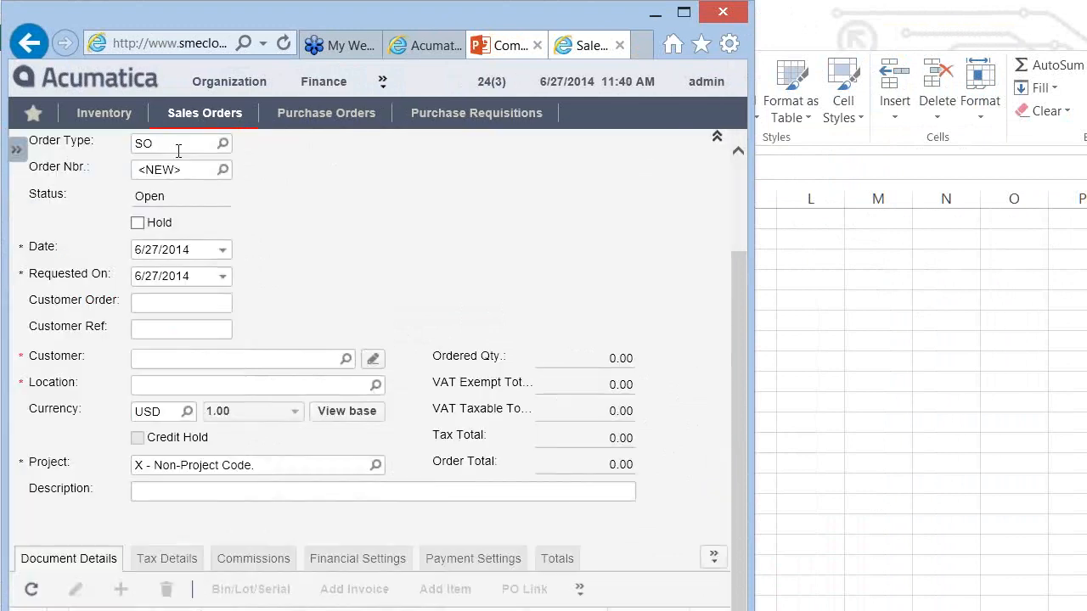
pyautogui.click(145, 558)
pyautogui.scroll(3, 740, 174)
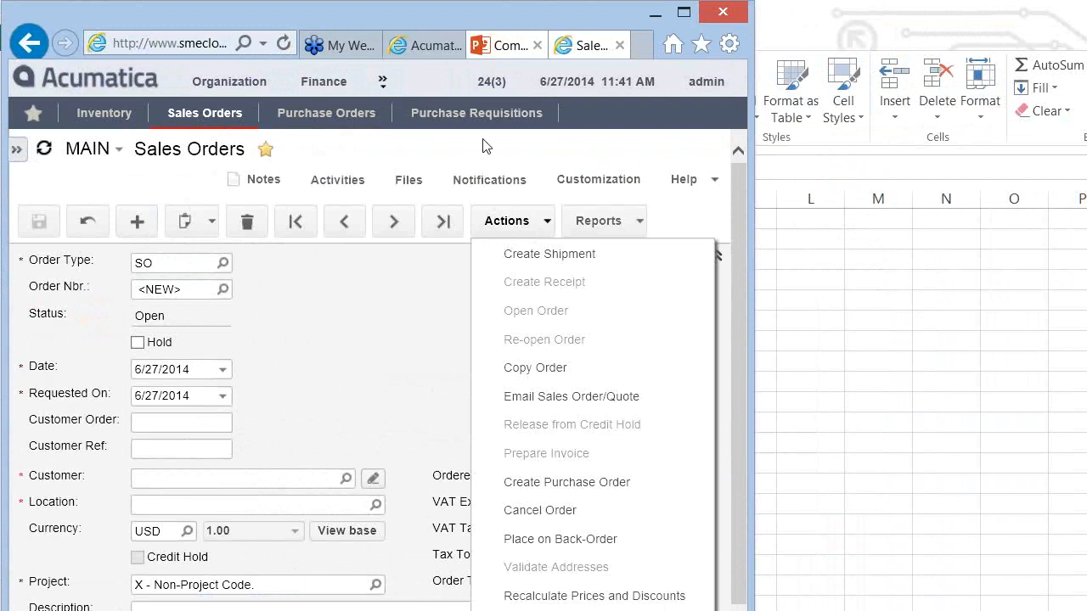
# Step: Close the open actions list, review the Actions and Reports menus, then open the Order Type lookup
pyautogui.click(392, 269)
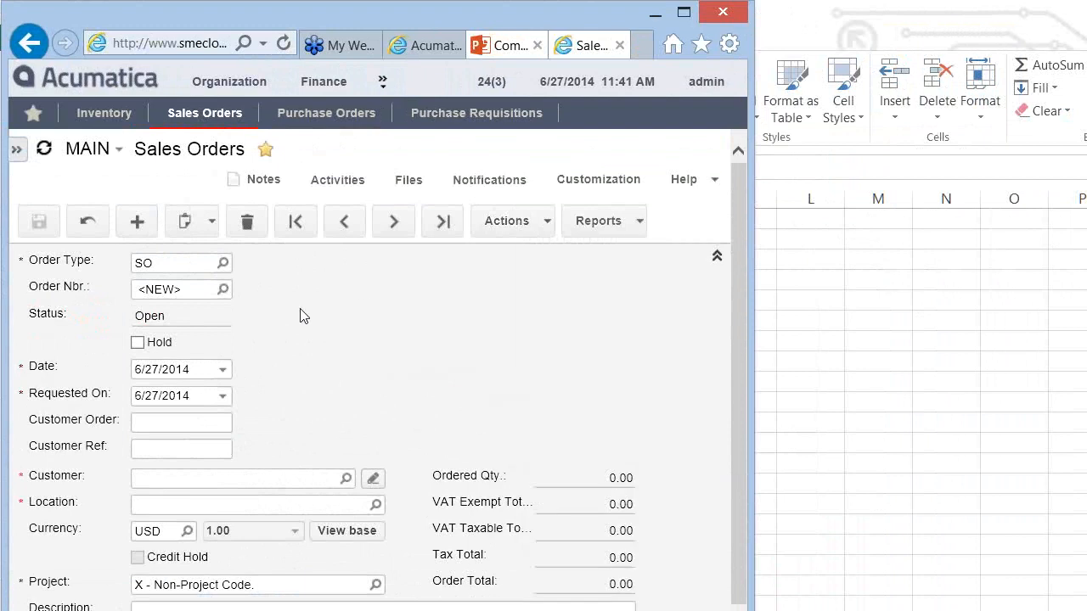
pyautogui.click(513, 222)
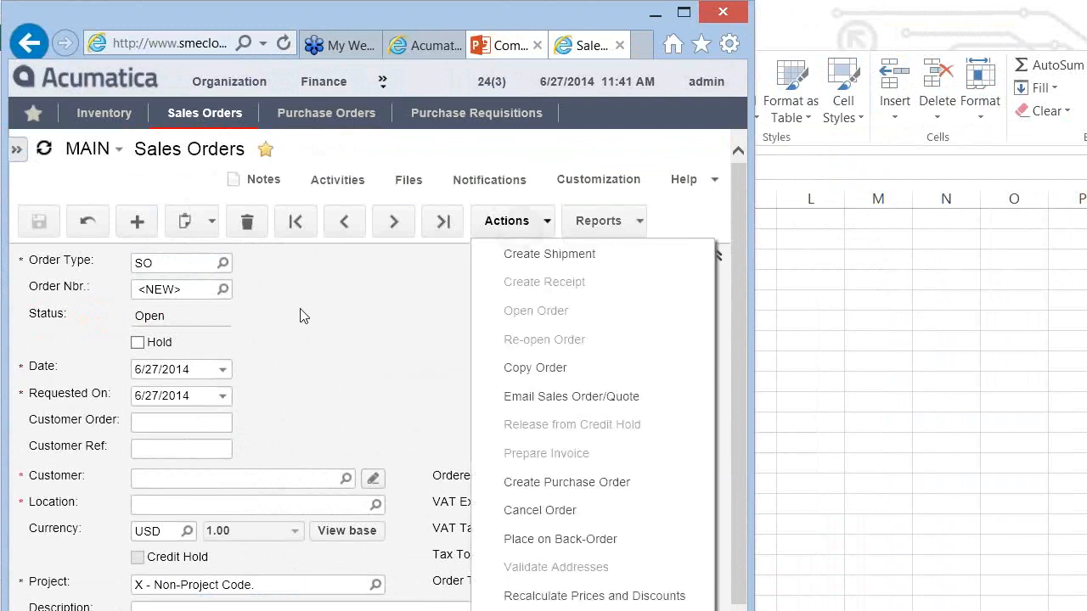
pyautogui.click(599, 221)
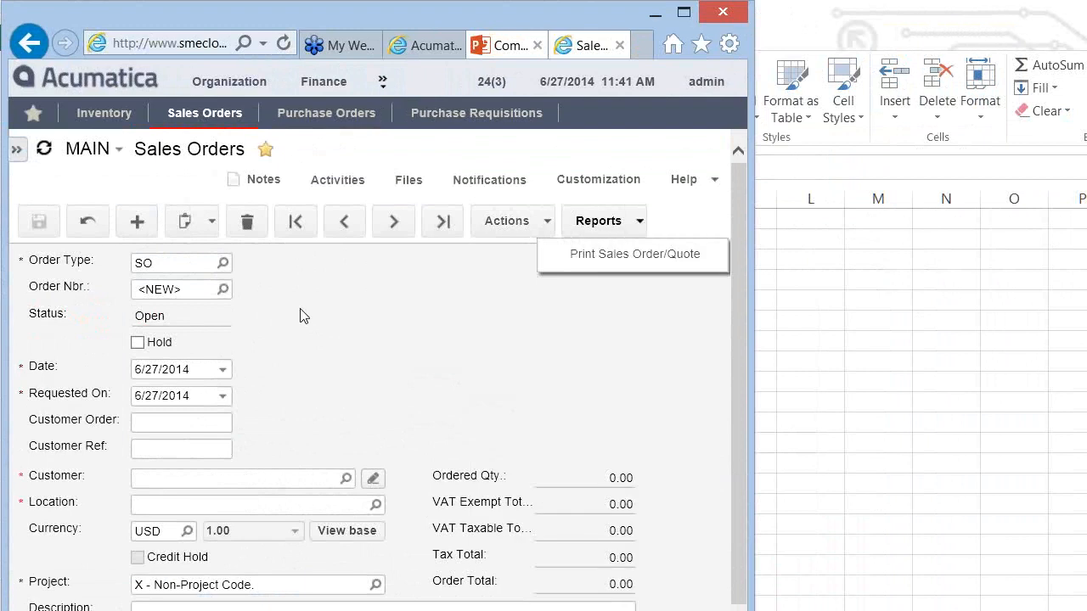
pyautogui.click(300, 309)
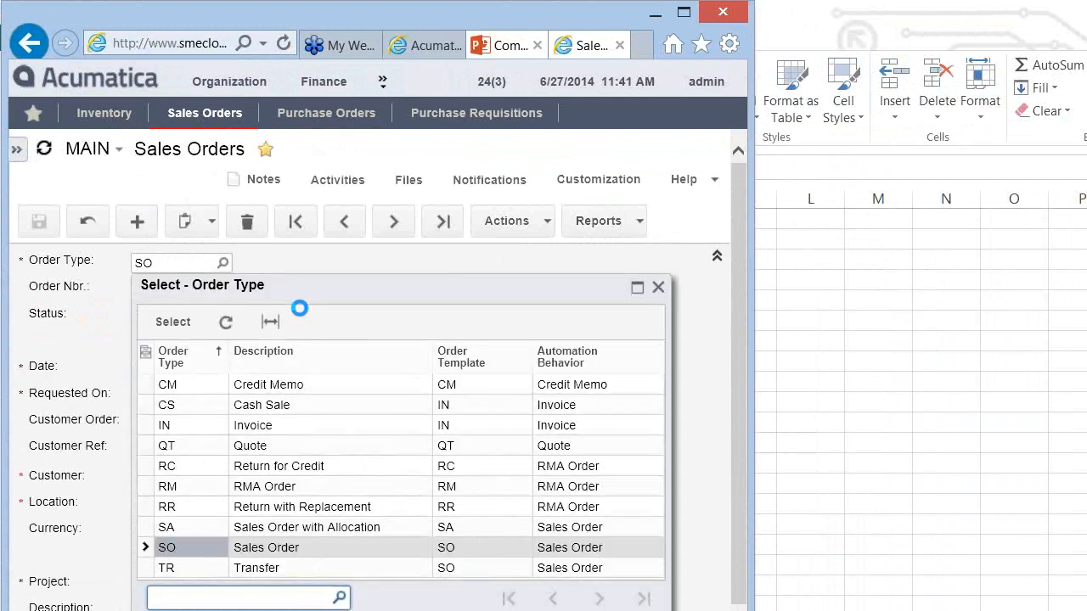
# Step: Close the Order Type lookup leaving SO unchanged, and scroll down to the detail tabs
pyautogui.click(658, 288)
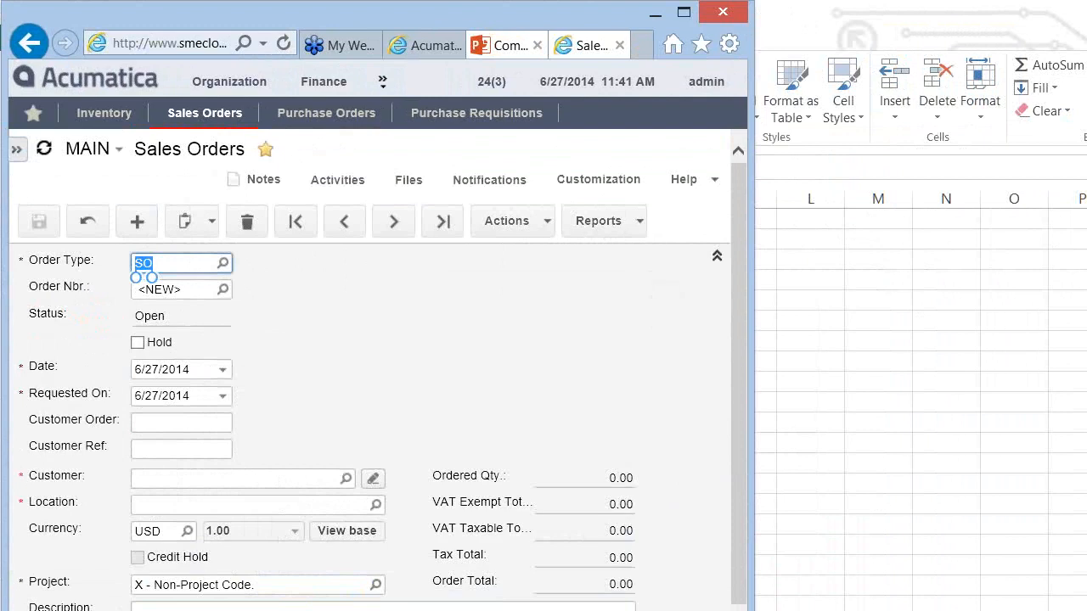
pyautogui.scroll(-3, 369, 370)
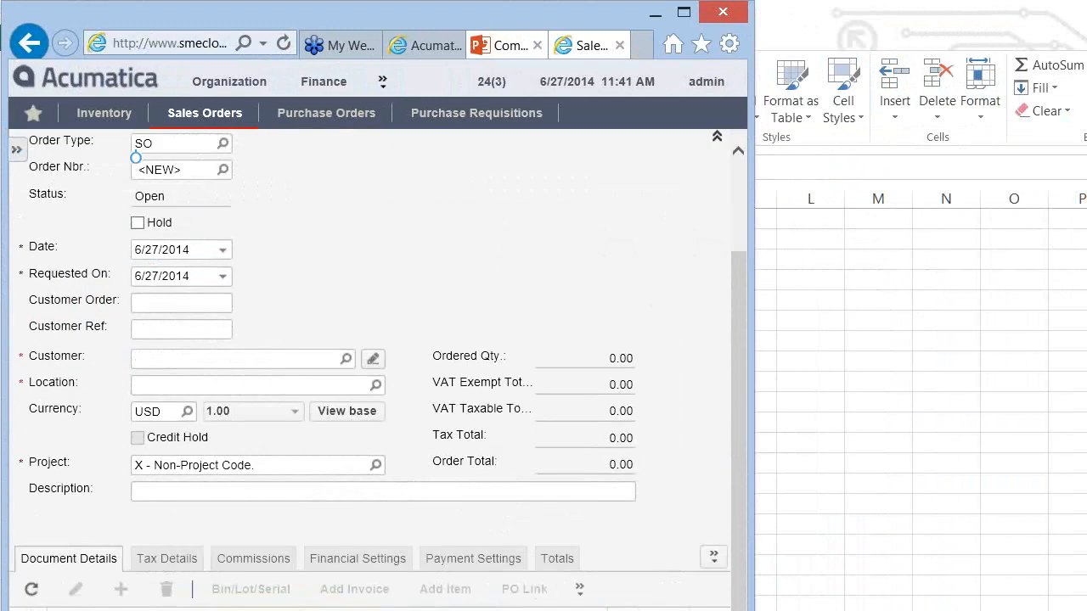
# Step: View the Payment Settings and Discount Details tabs, then maximize the browser window
pyautogui.click(473, 559)
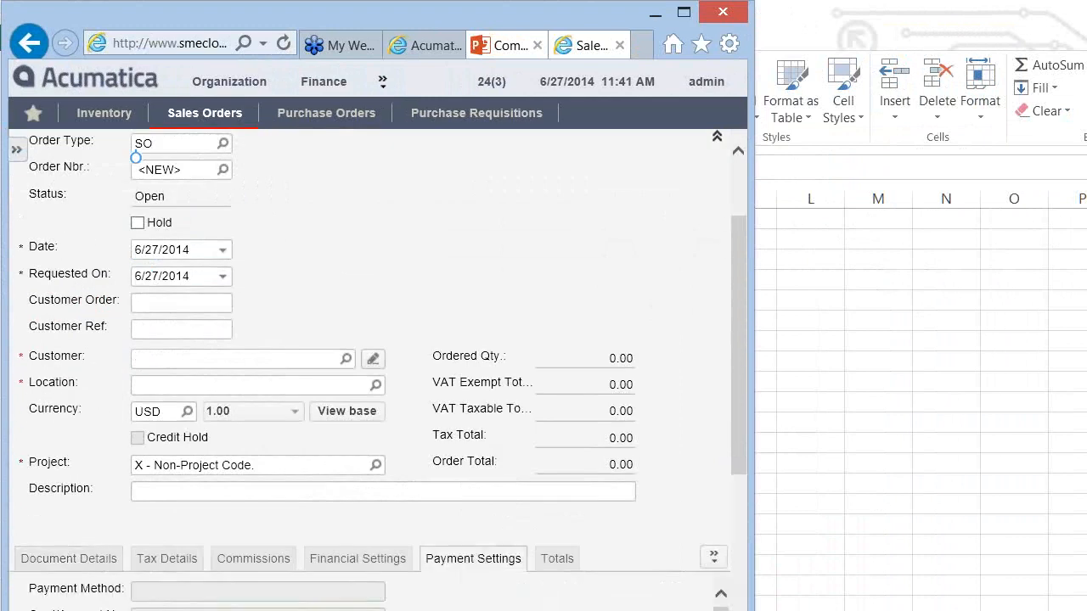
pyautogui.click(714, 557)
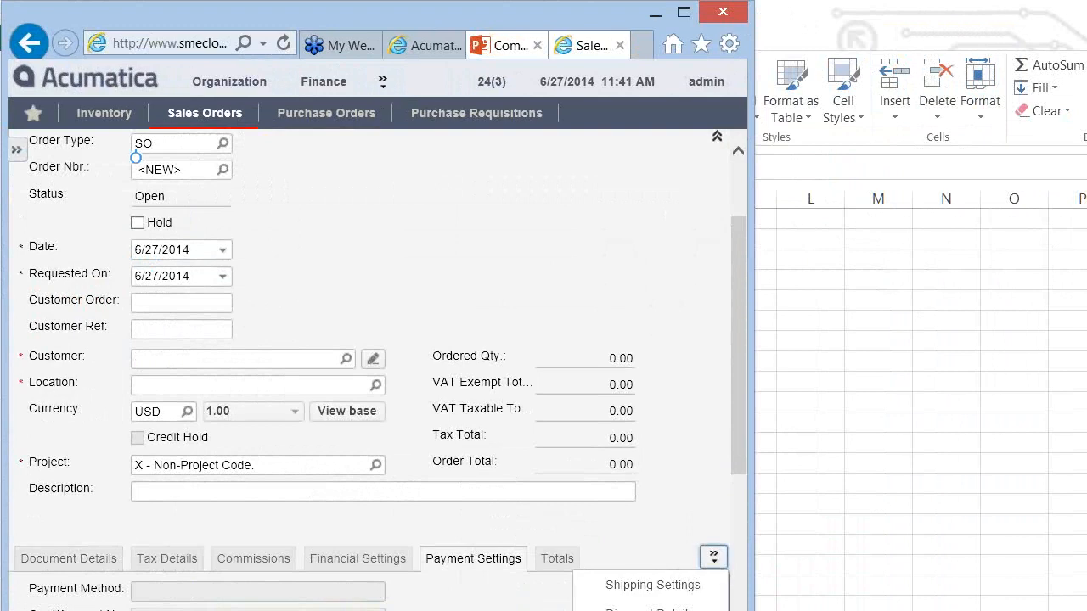
pyautogui.click(650, 608)
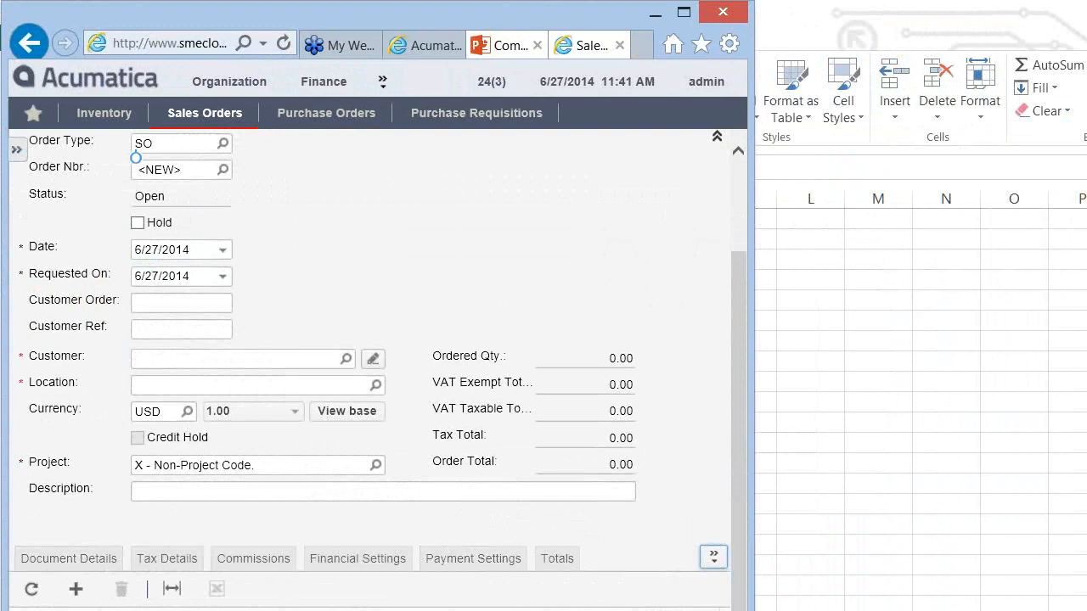
pyautogui.click(683, 12)
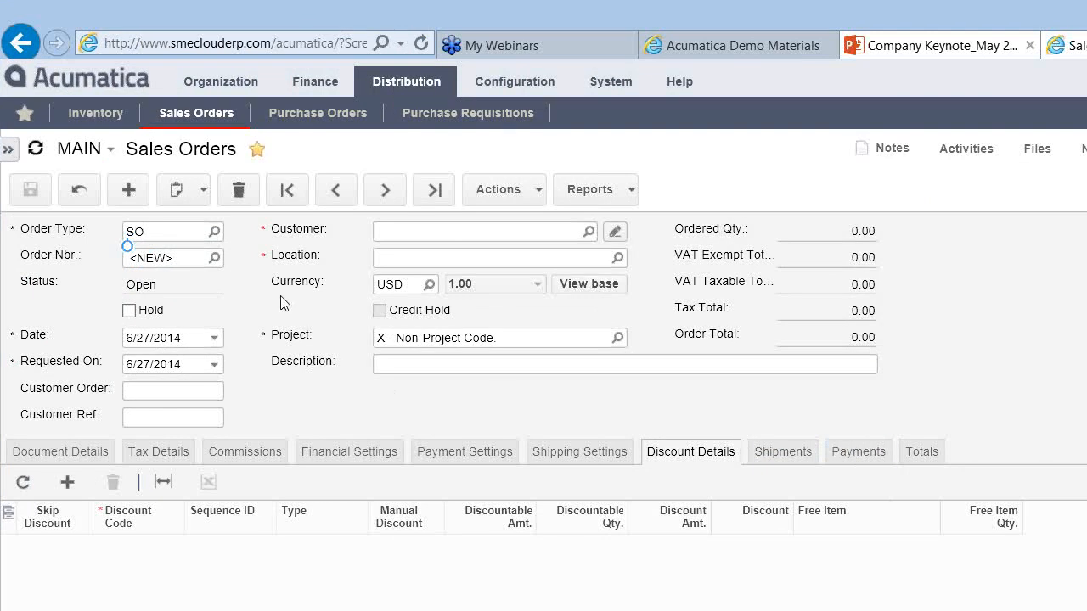
# Step: Switch back to the Document Details tab and open the Customer field lookup
pyautogui.click(79, 456)
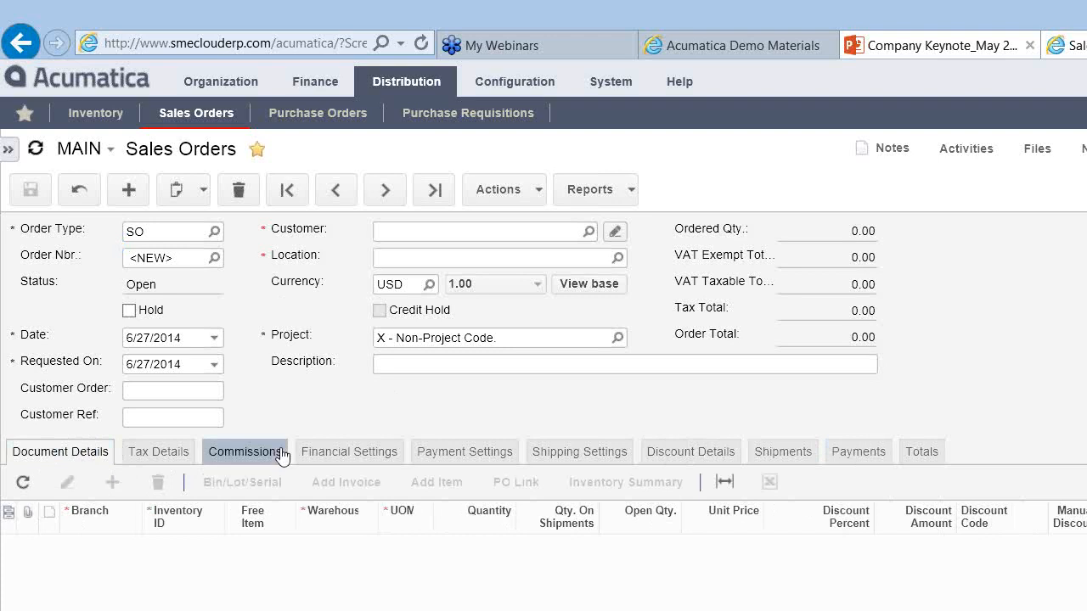
pyautogui.click(587, 231)
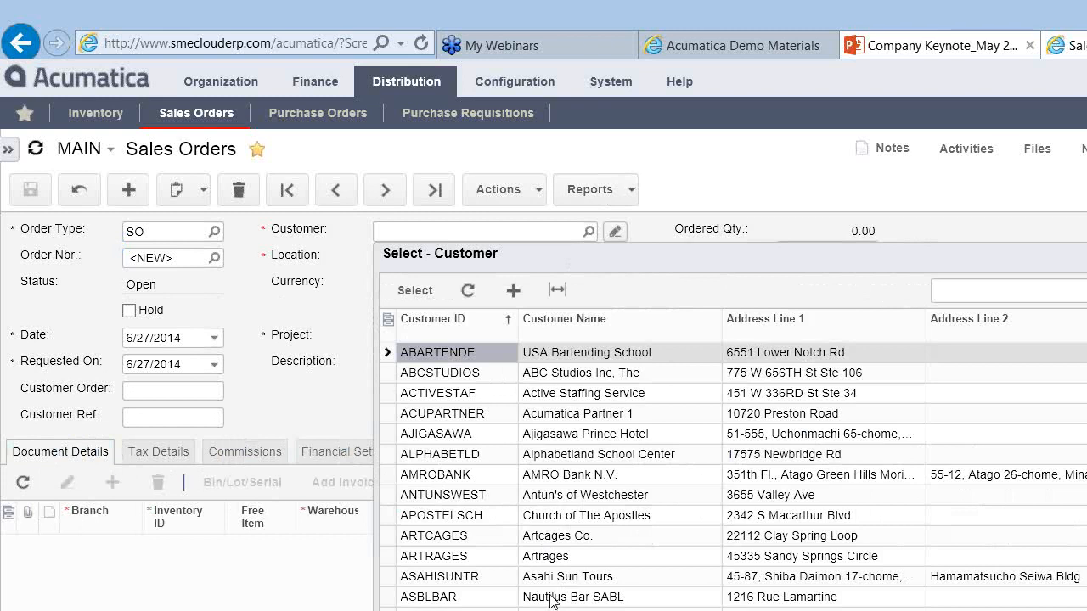
# Step: Pick the beauty school from the customer list and open its Customers record
pyautogui.doubleClick(556, 610)
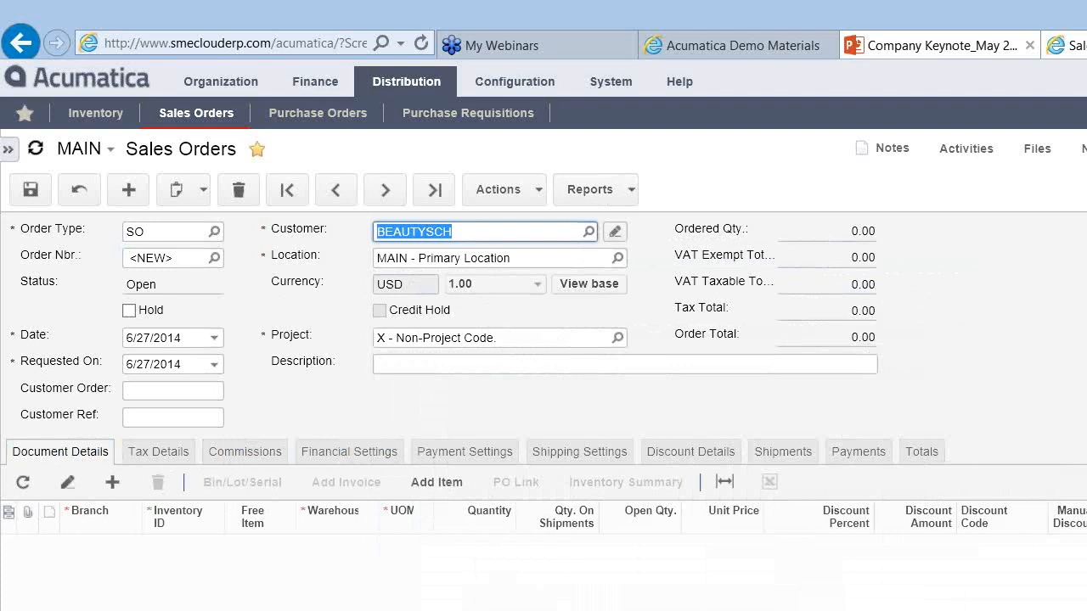
pyautogui.click(615, 235)
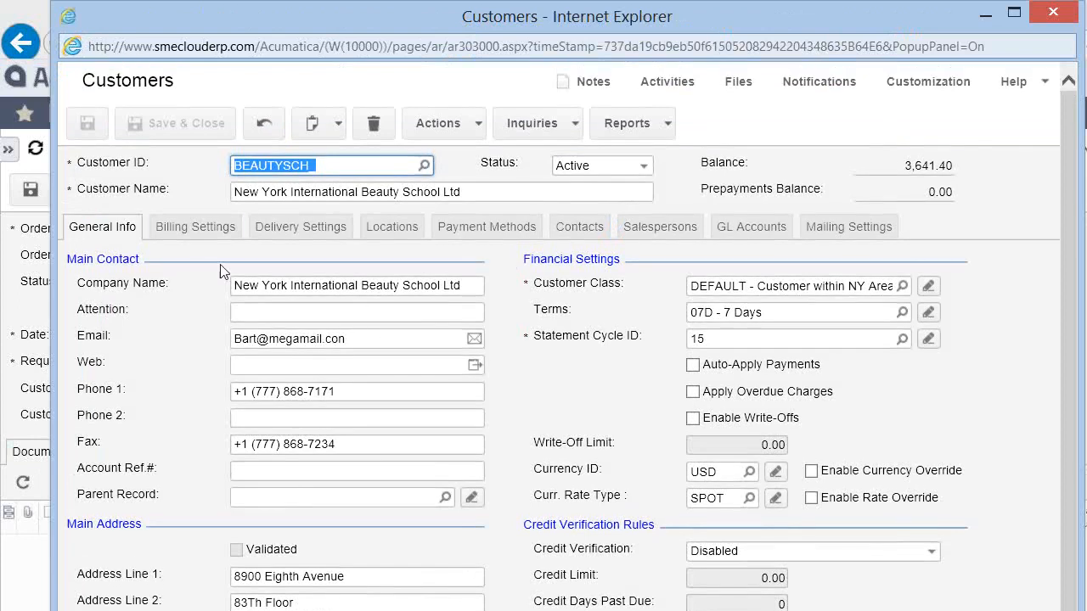
pyautogui.click(204, 229)
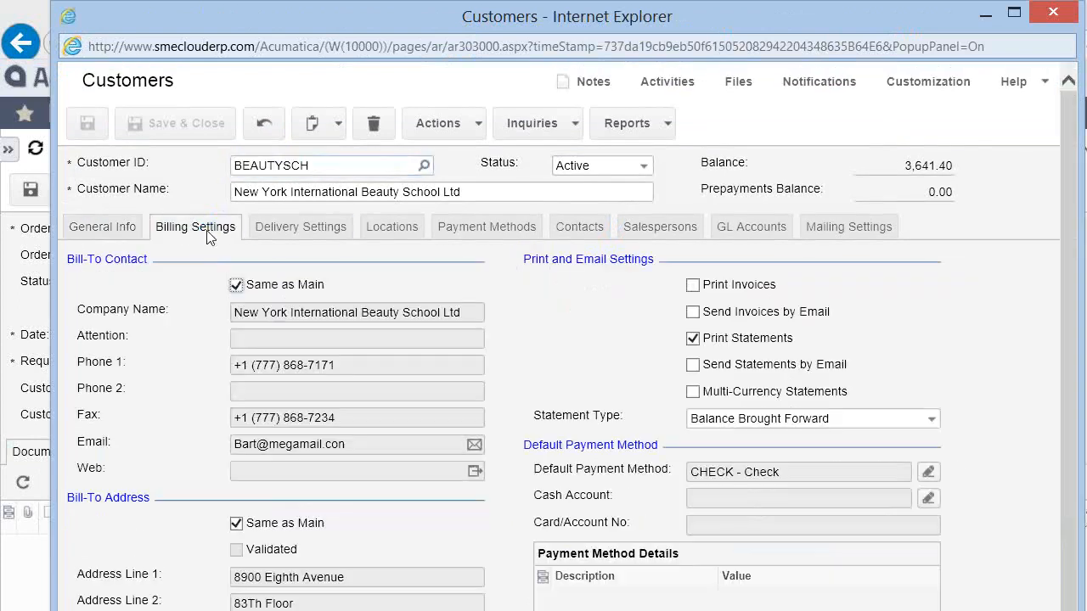
pyautogui.click(297, 227)
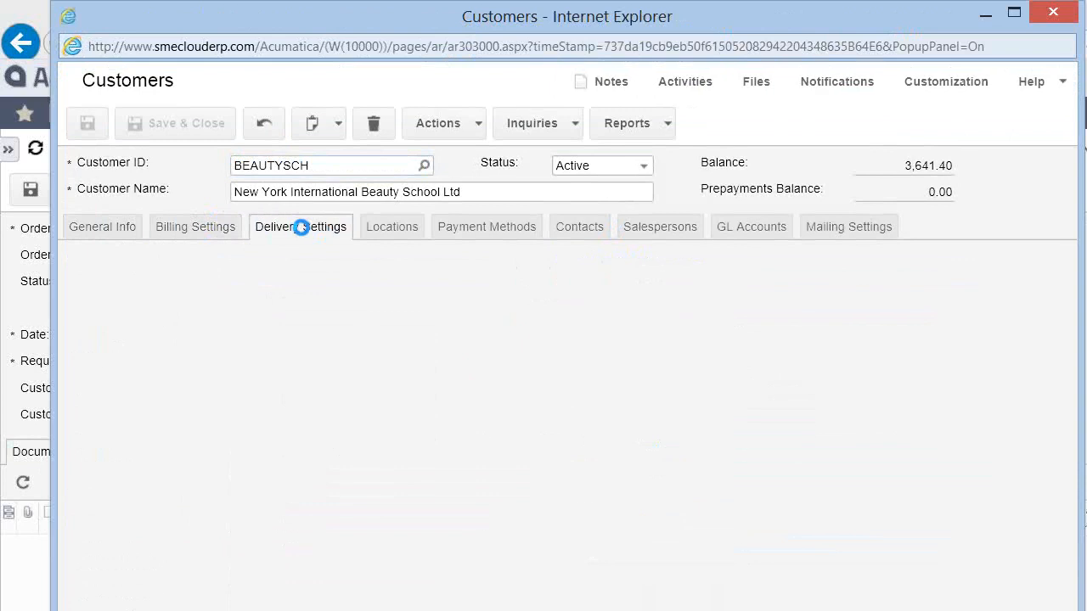
pyautogui.click(383, 227)
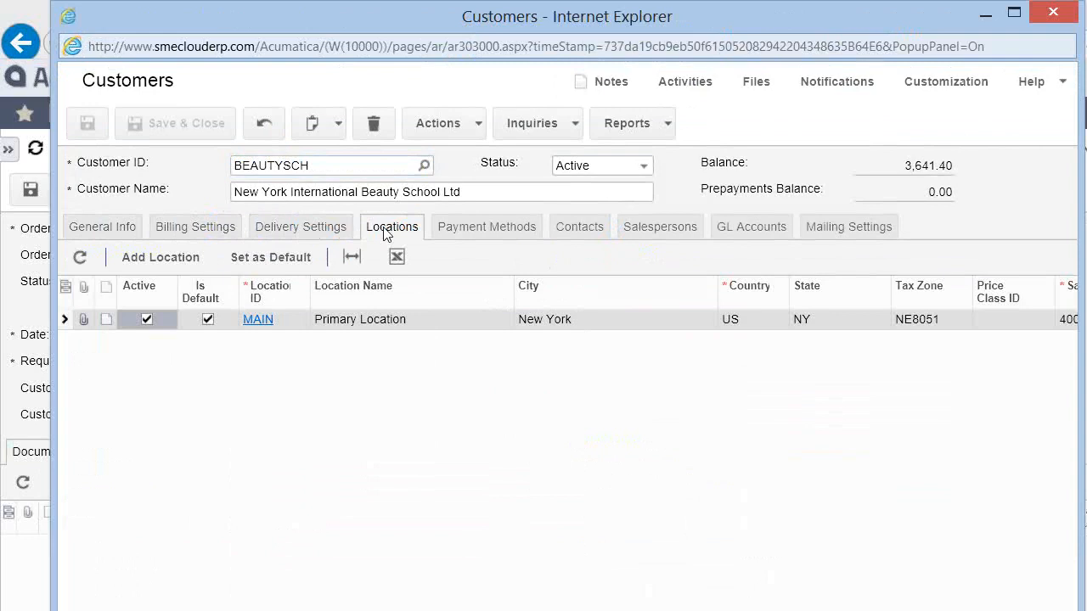
pyautogui.click(449, 127)
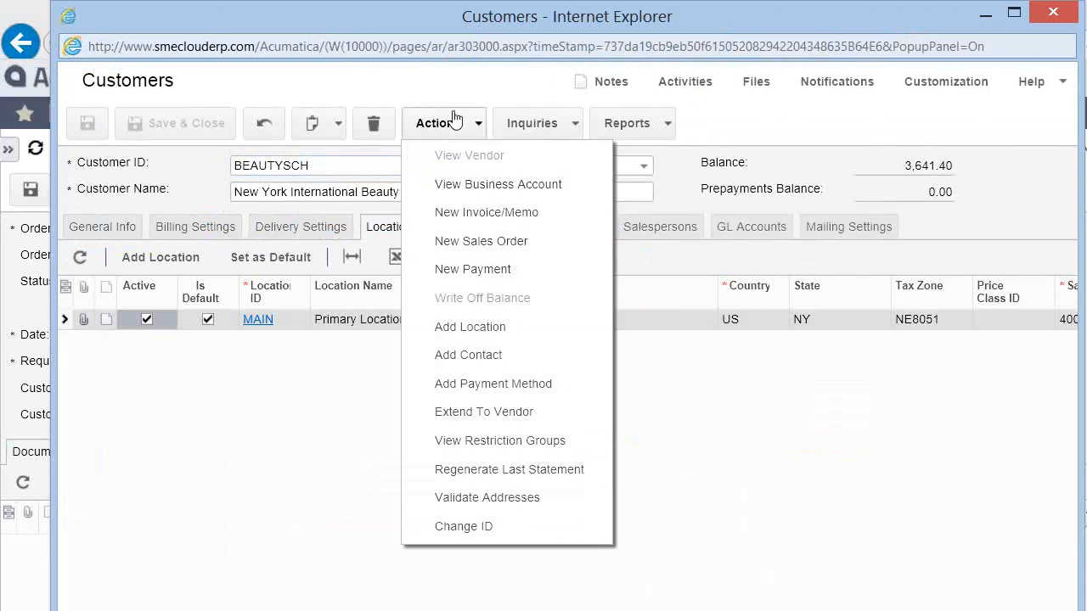
pyautogui.click(350, 399)
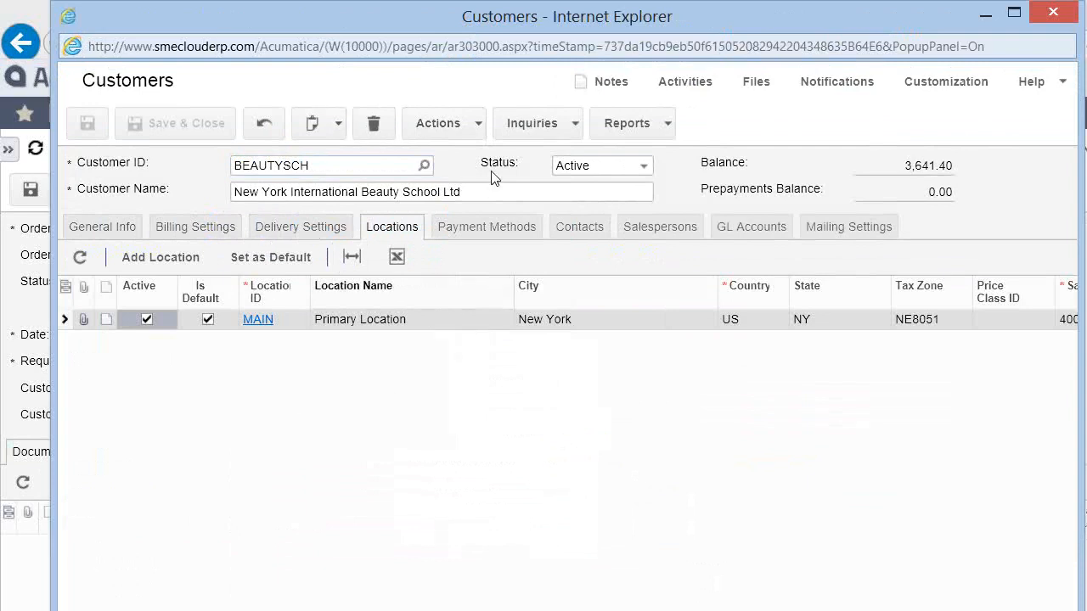
pyautogui.click(447, 126)
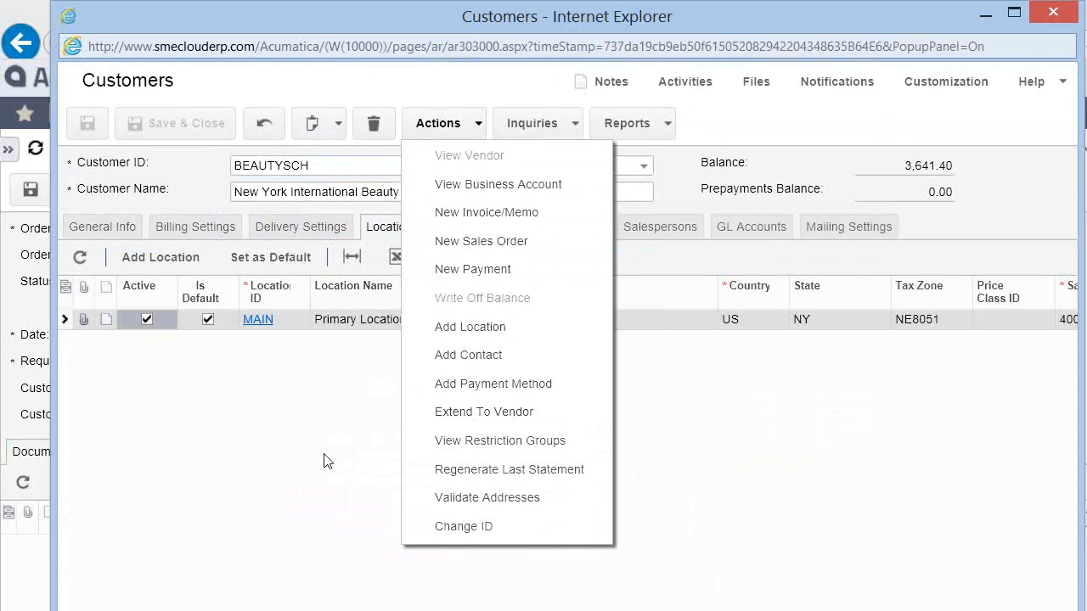
pyautogui.click(305, 492)
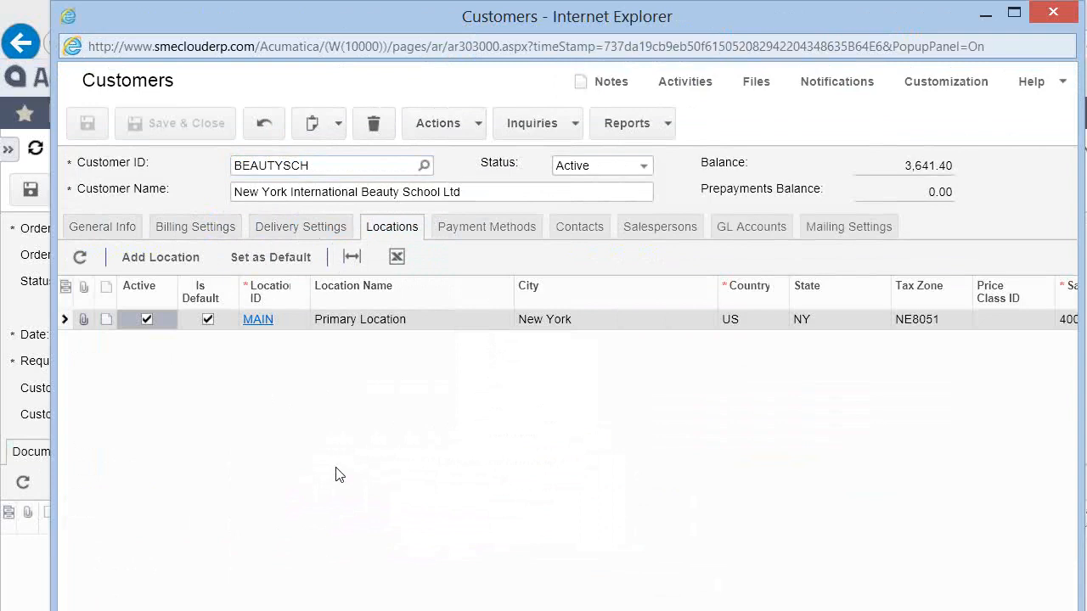
pyautogui.click(552, 127)
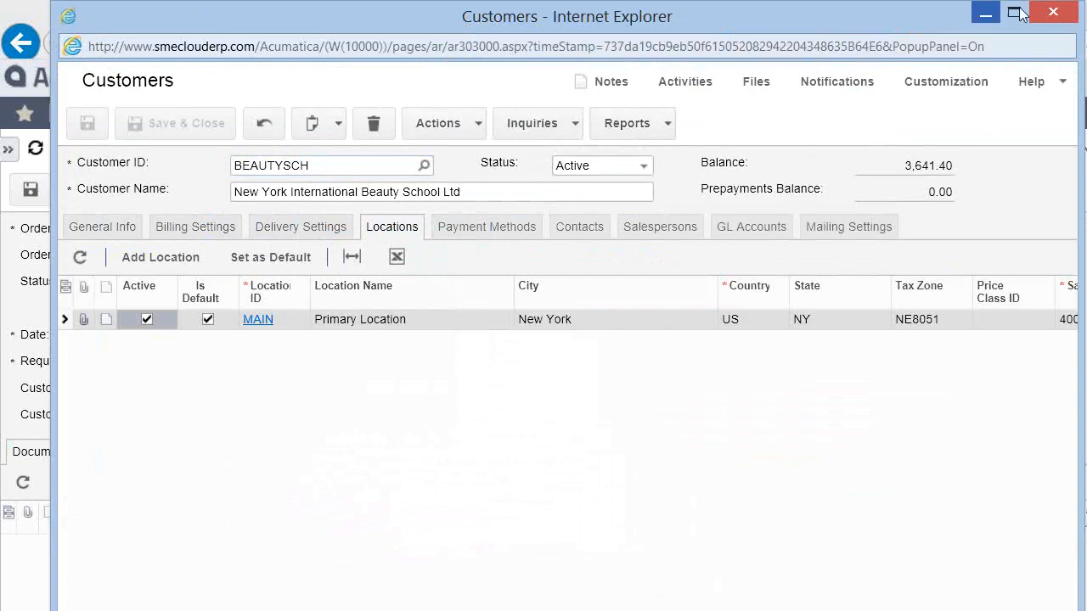
# Step: Close the Customers popup window to return to the new SO sales order
pyautogui.click(1053, 11)
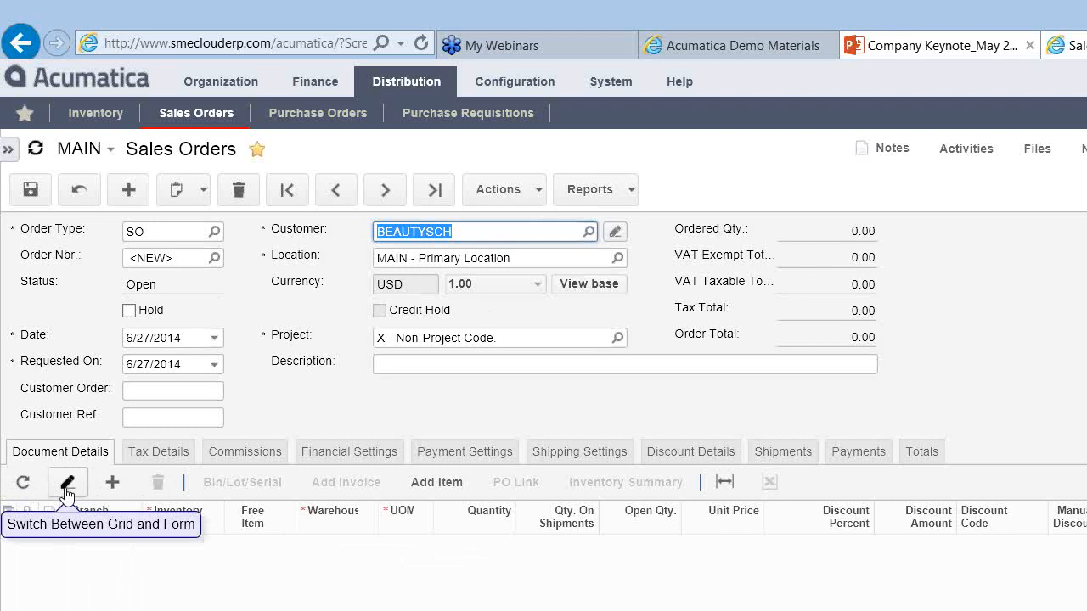
# Step: Add a blank Document Details row, then fit all detail columns to the screen width
pyautogui.click(112, 483)
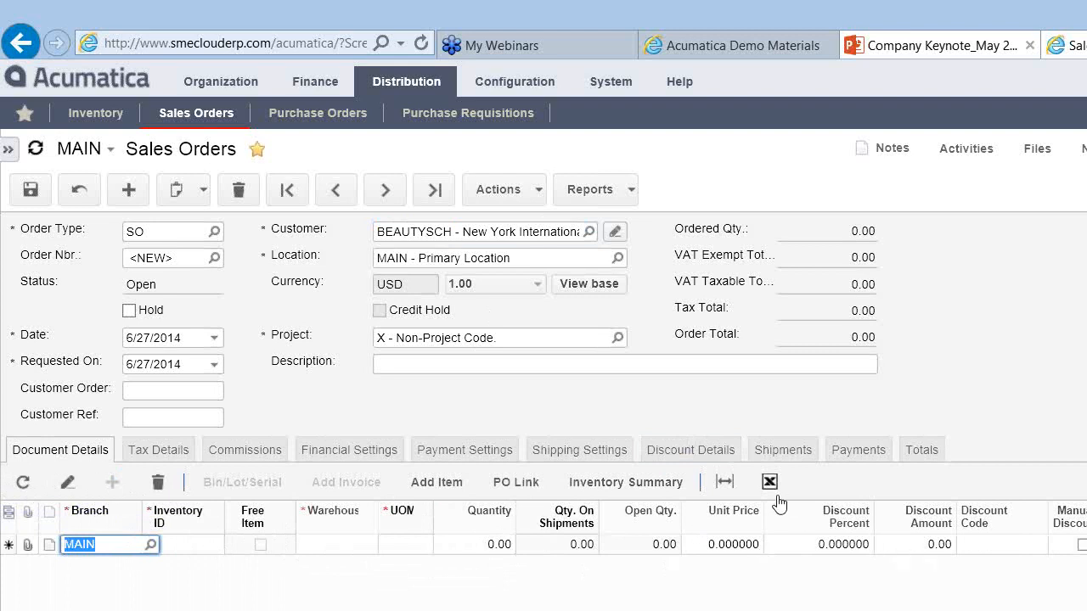
pyautogui.click(724, 482)
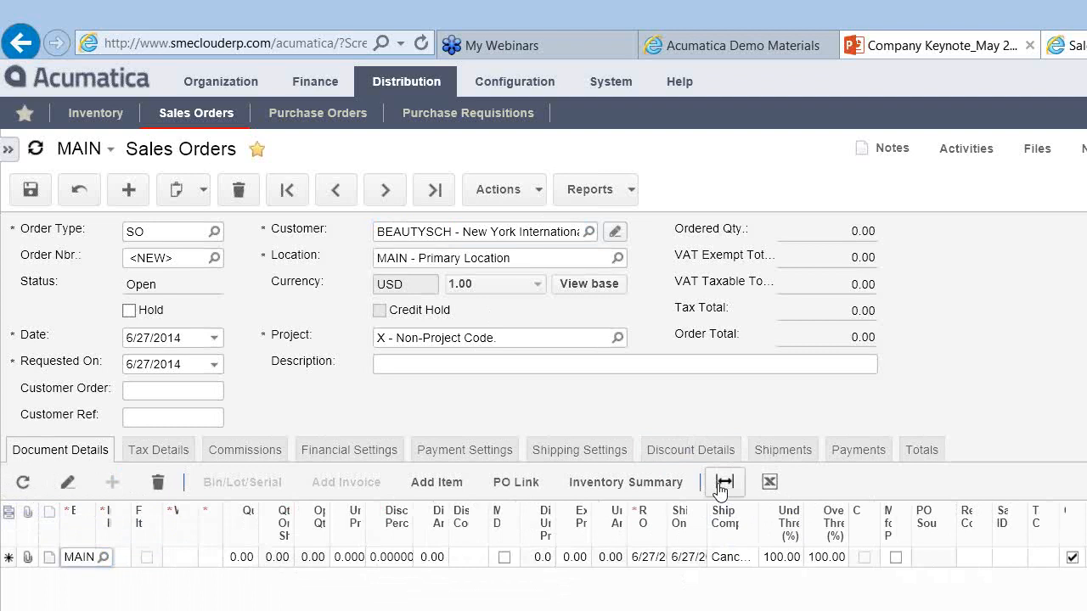
# Step: Open Columns Configuration from the Document Details grid's corner icon
pyautogui.click(8, 516)
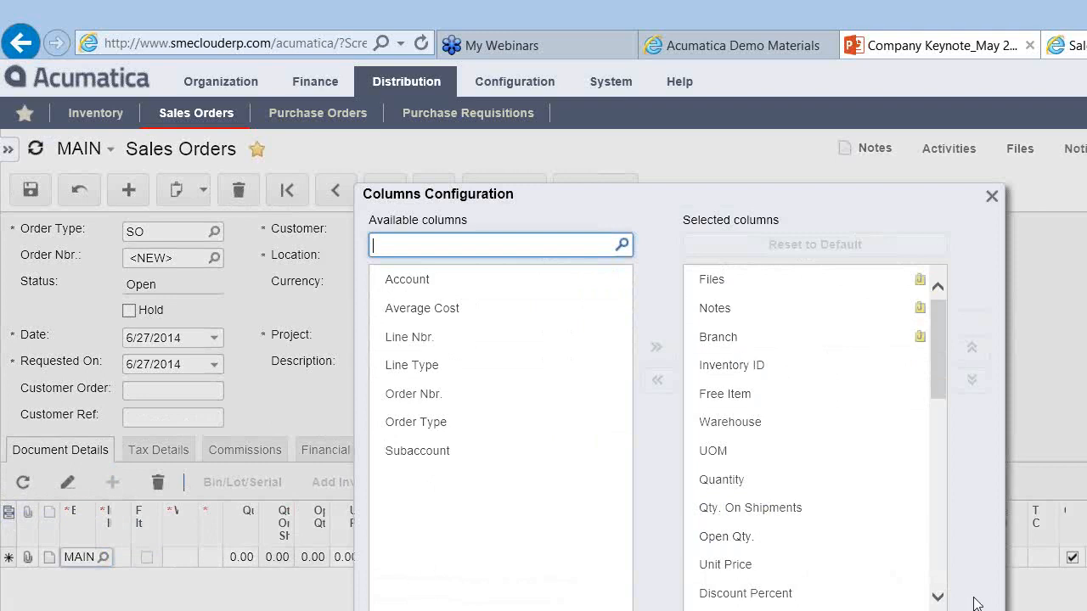
# Step: Remove PO Nbr. and PO Type from the shown columns, select four more, then close the dialog
pyautogui.moveTo(934, 592); pyautogui.dragTo(940, 594)
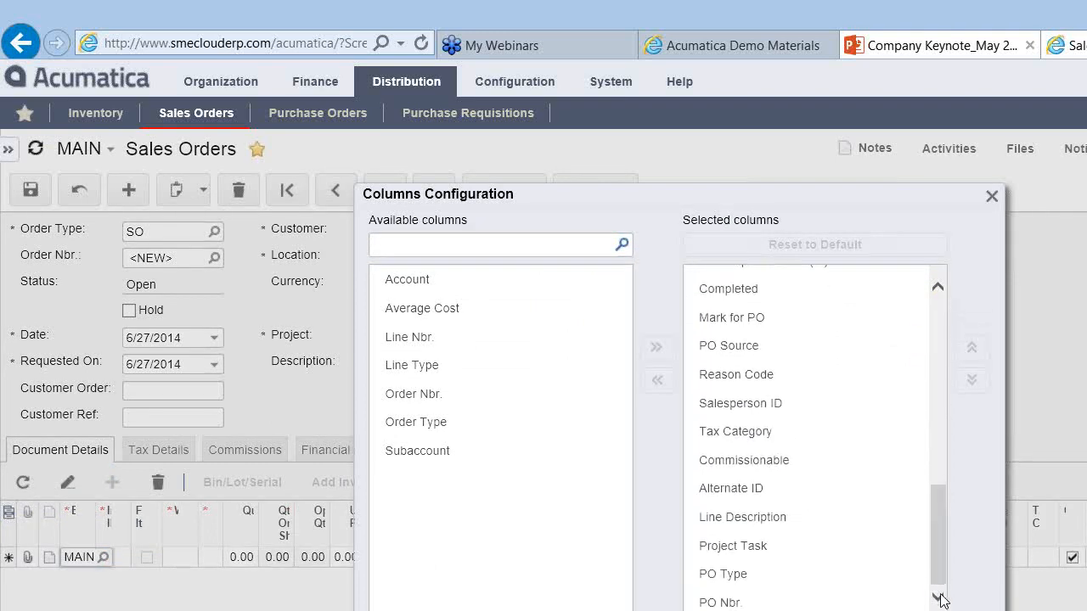
pyautogui.click(818, 603)
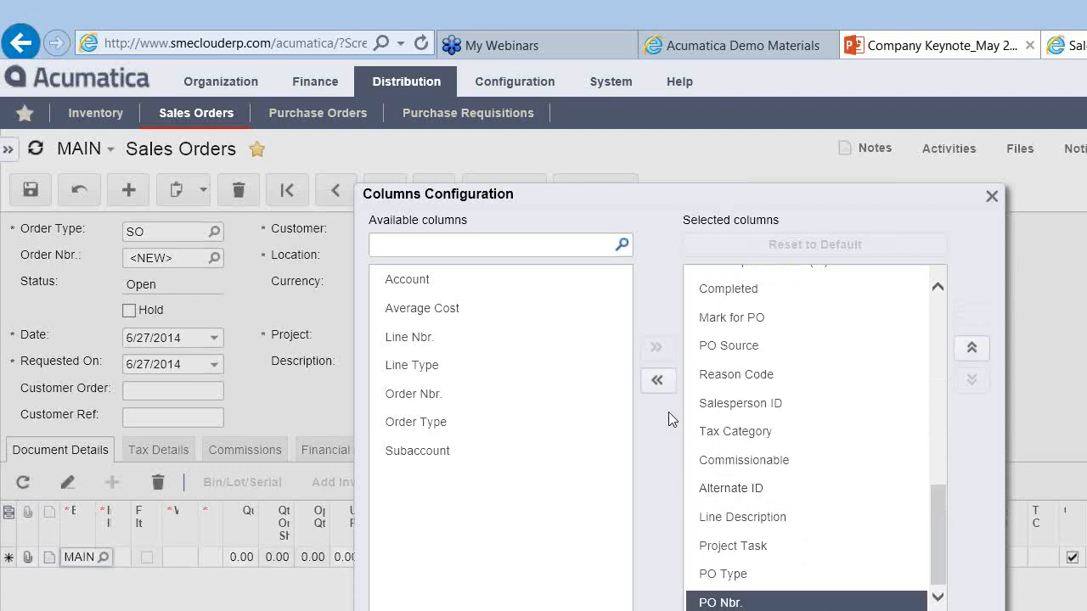
pyautogui.click(658, 382)
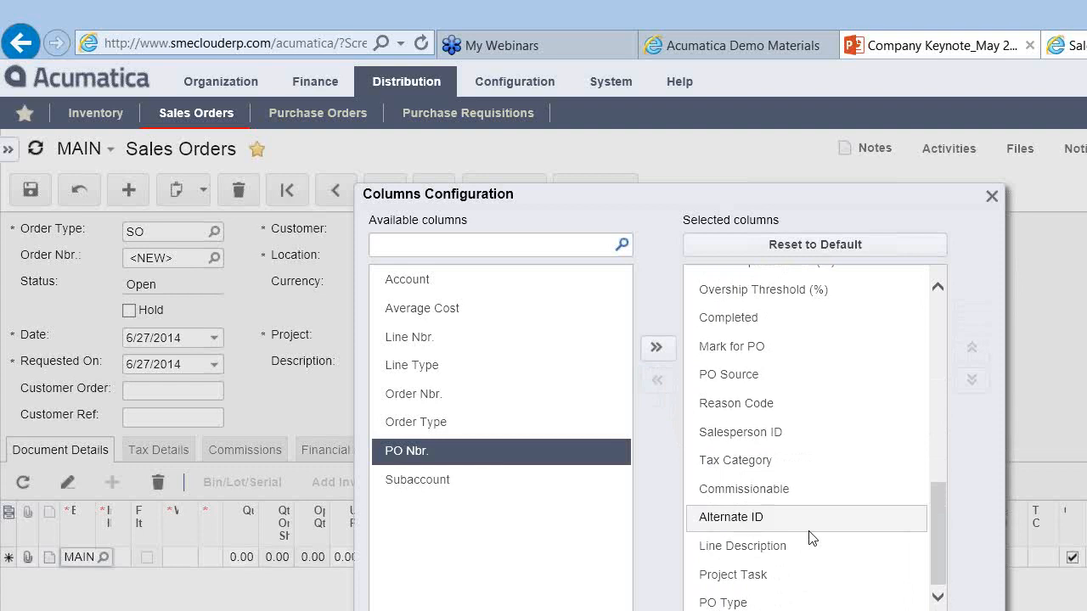
pyautogui.click(728, 602)
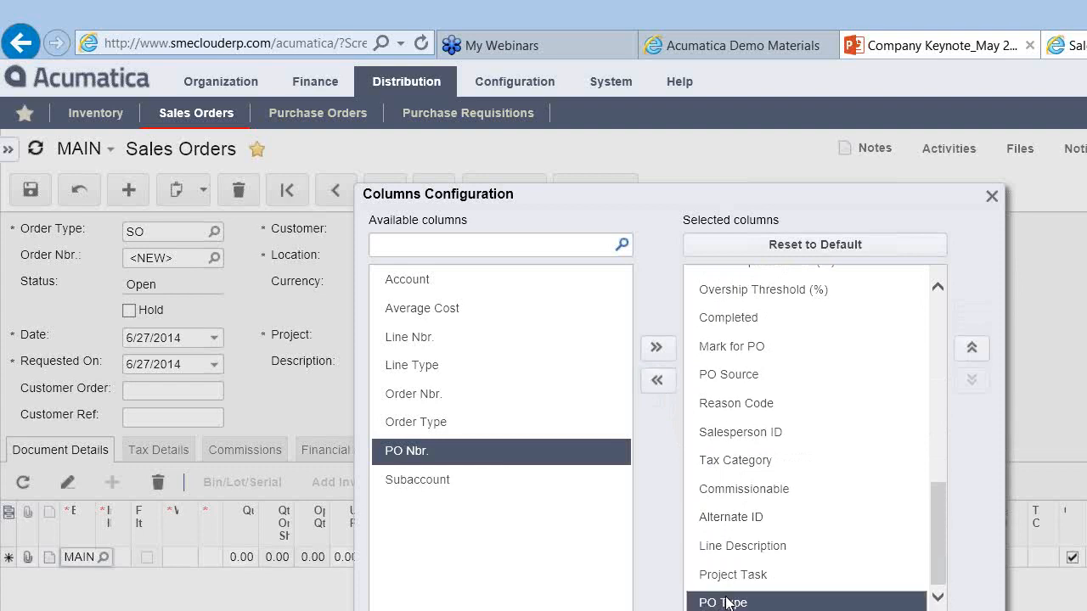
pyautogui.click(658, 382)
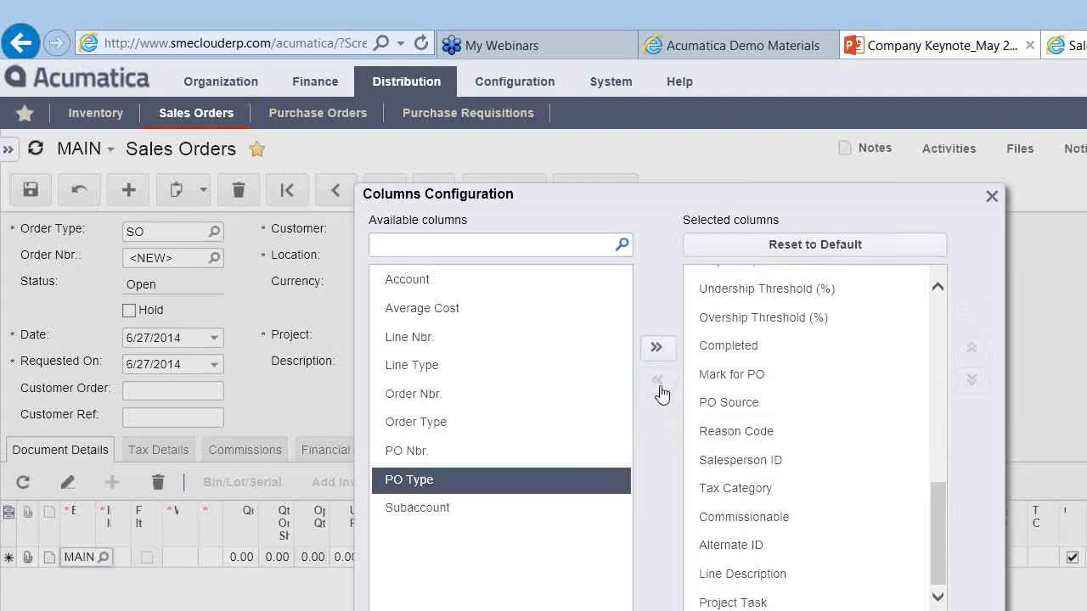
pyautogui.click(725, 602)
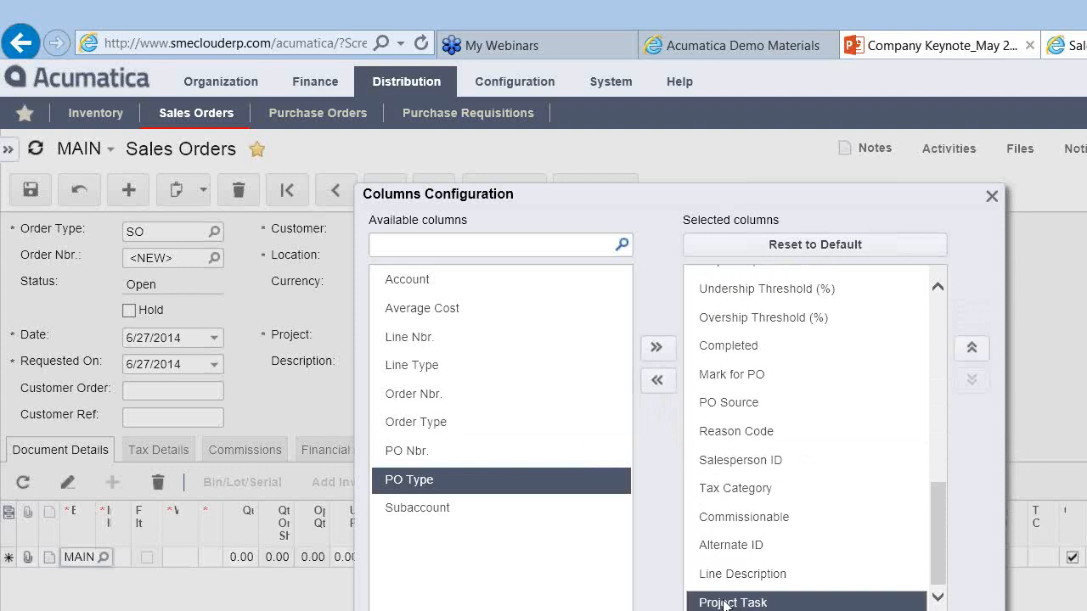
pyautogui.keyDown('ctrl'); pyautogui.click(743, 574); pyautogui.keyUp('ctrl')
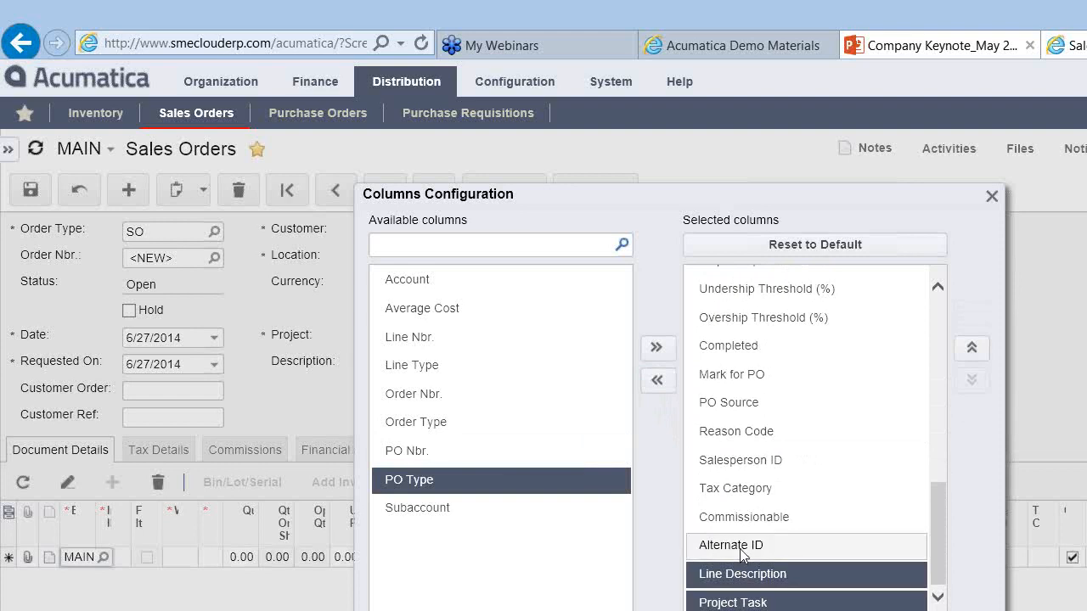
pyautogui.keyDown('ctrl'); pyautogui.click(737, 545); pyautogui.keyUp('ctrl')
pyautogui.keyDown('ctrl'); pyautogui.click(743, 529); pyautogui.keyUp('ctrl')
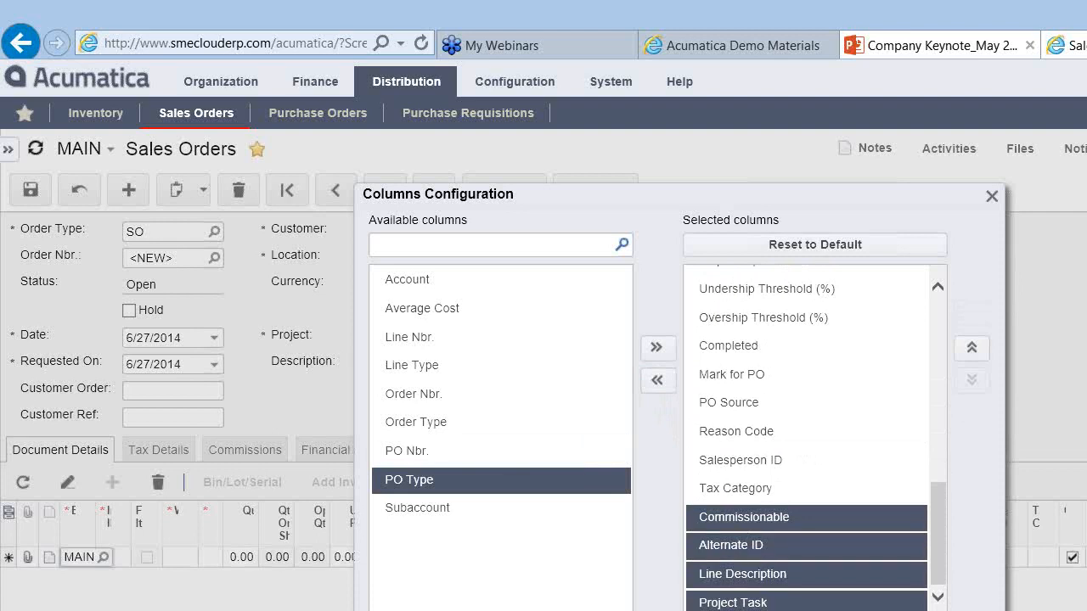
pyautogui.press('Escape')
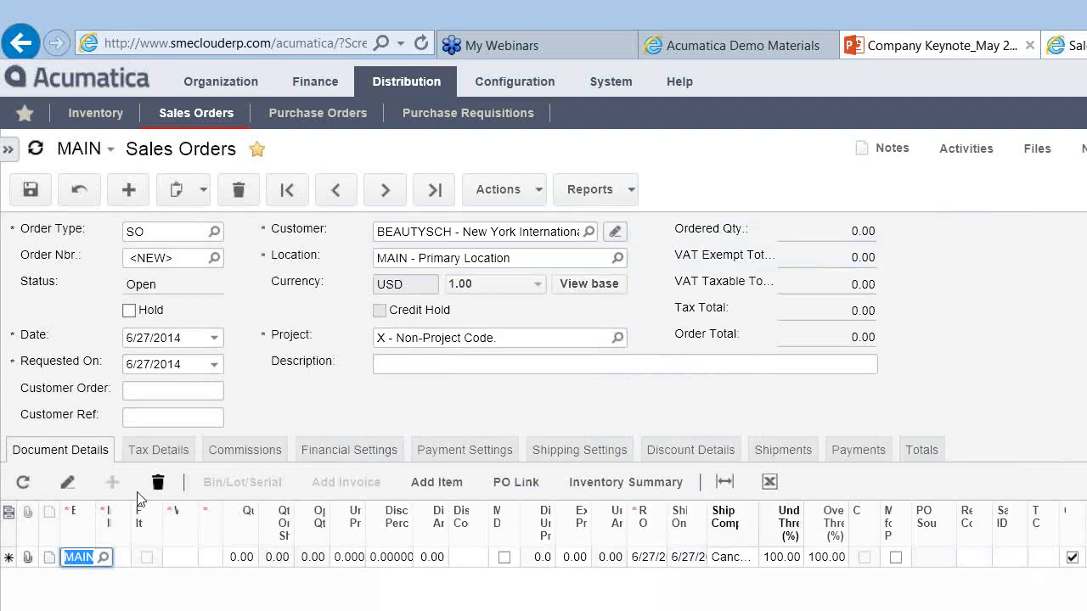
# Step: Reopen Columns Configuration and remove Project Task through Commissionable from the selected columns
pyautogui.click(8, 515)
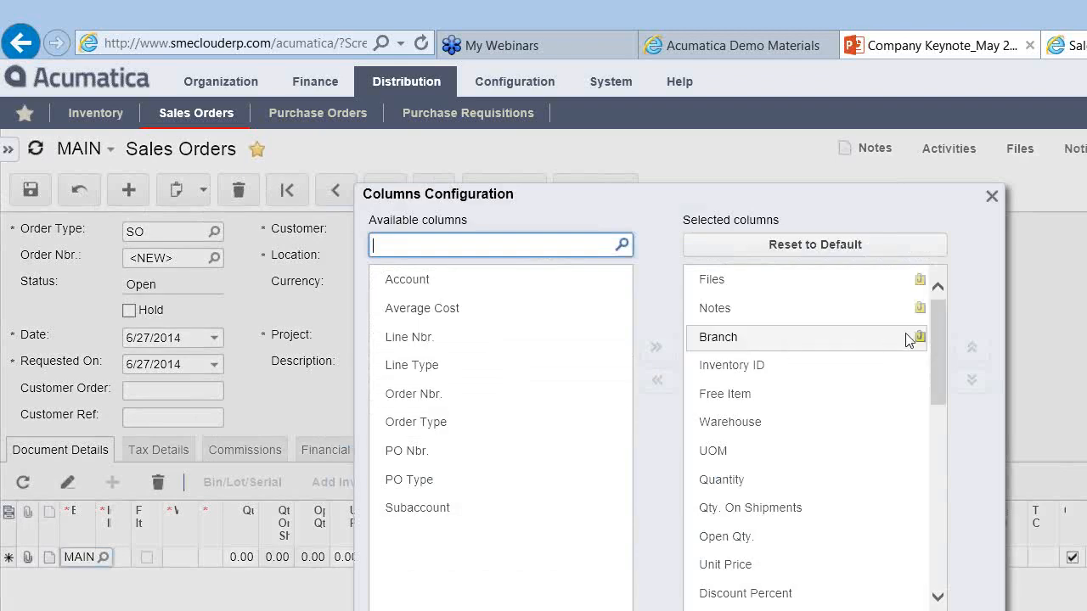
pyautogui.moveTo(934, 348); pyautogui.dragTo(934, 543)
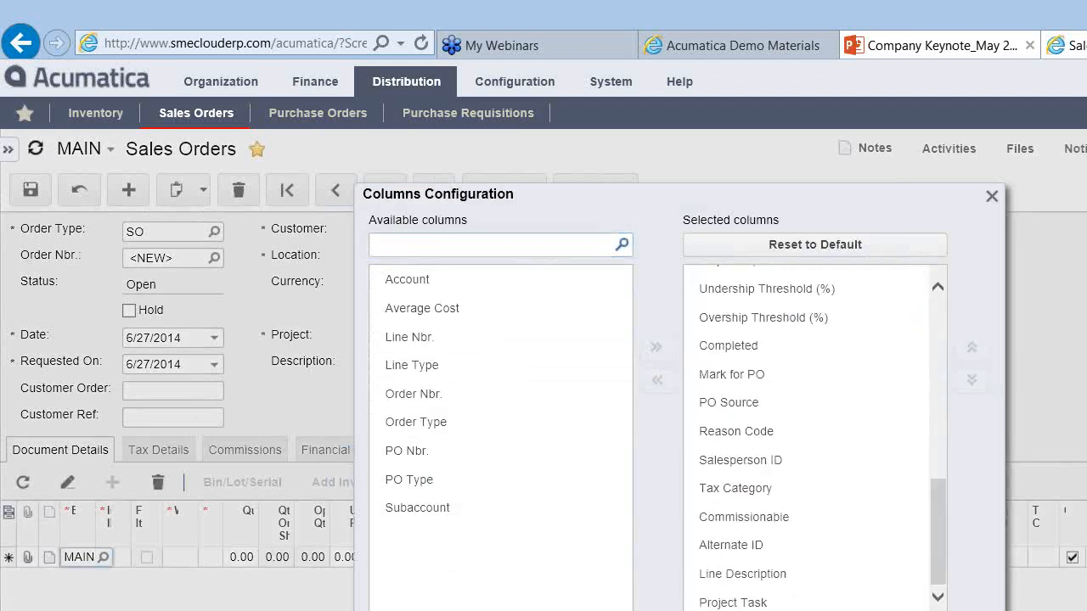
pyautogui.click(755, 603)
pyautogui.moveTo(755, 603); pyautogui.dragTo(714, 501)
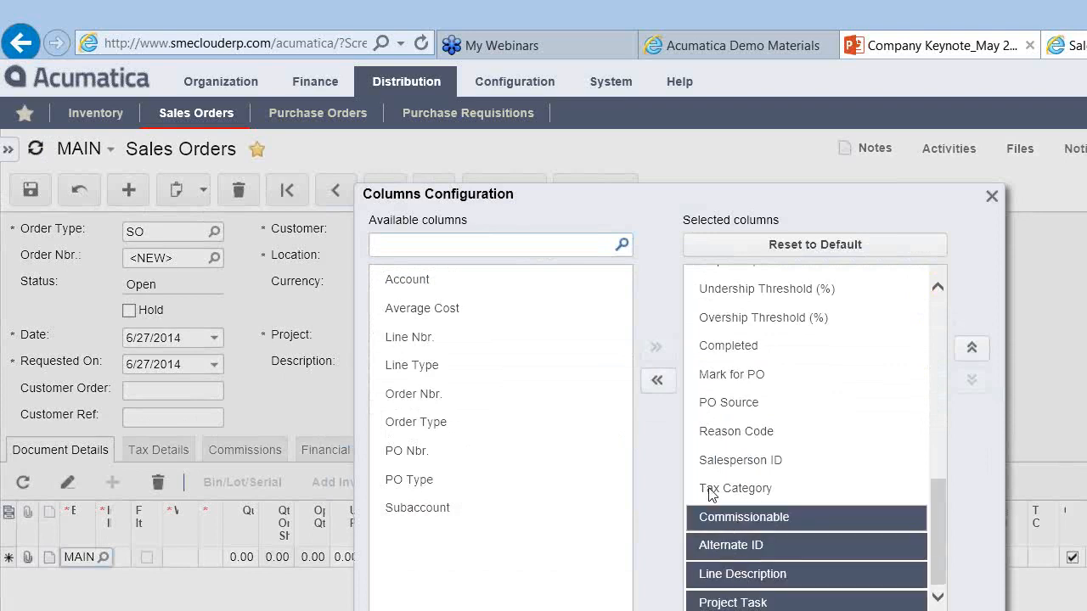
pyautogui.click(656, 379)
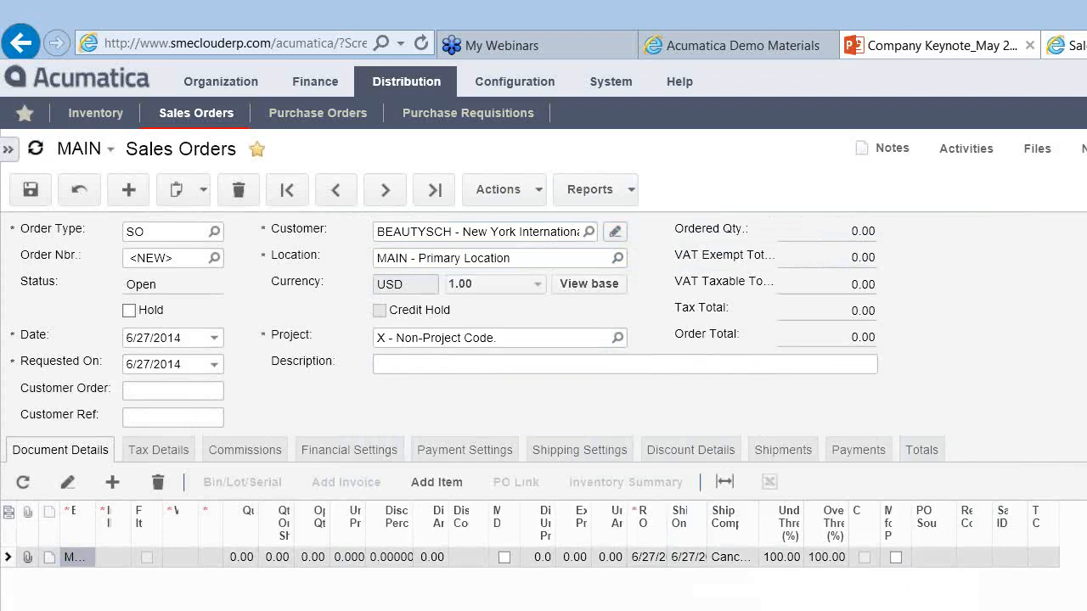
# Step: Fit the Document Details grid columns to their full header names, such as Qty. On Ship
pyautogui.click(724, 482)
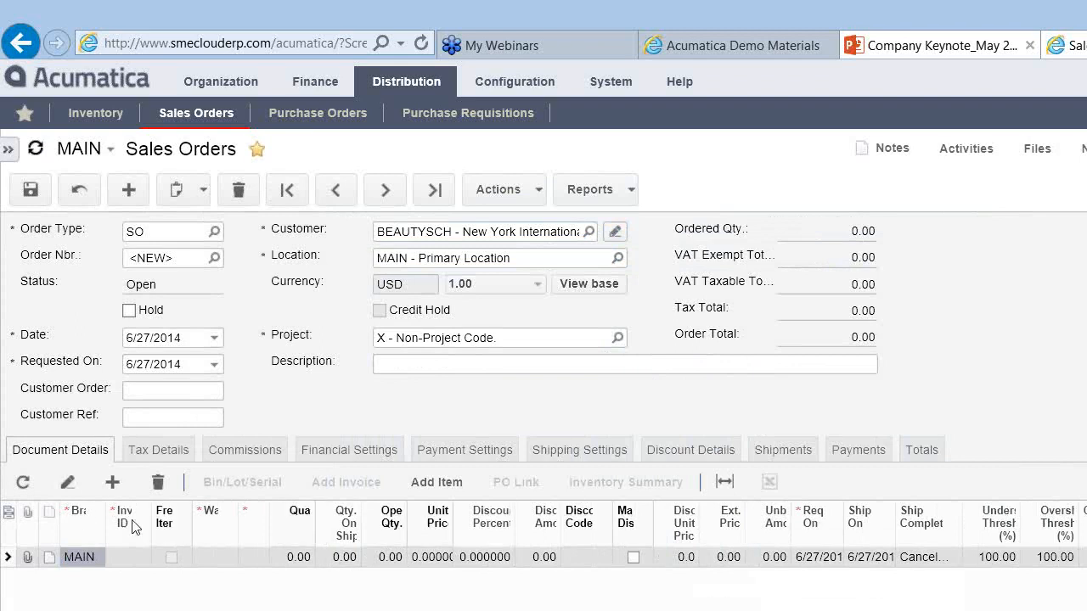
# Step: Add a new order line in the single-line form view of Document Details, then restore grid view
pyautogui.click(66, 484)
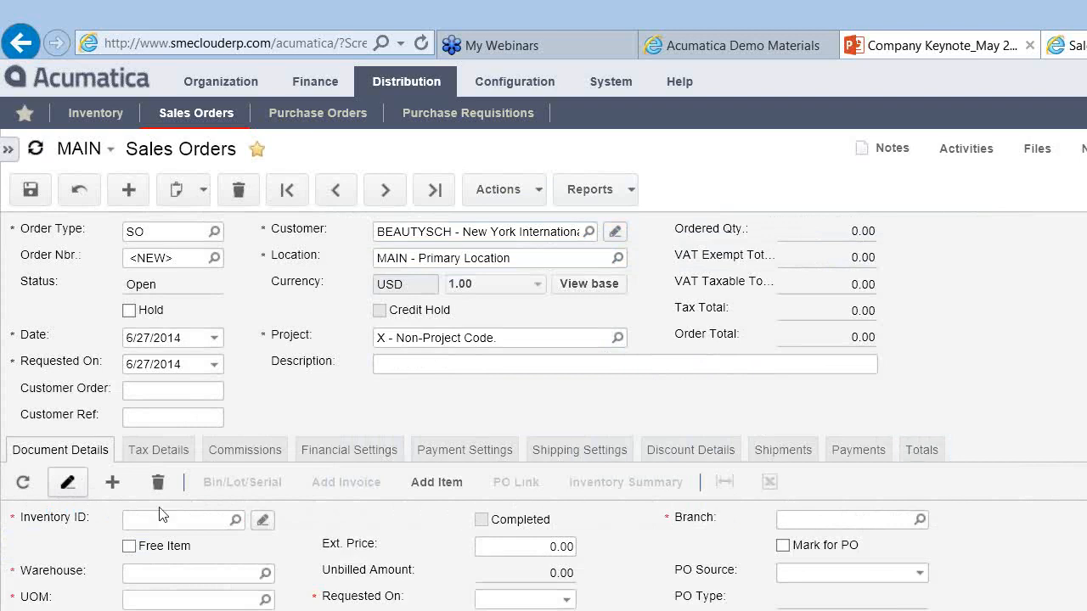
pyautogui.click(112, 482)
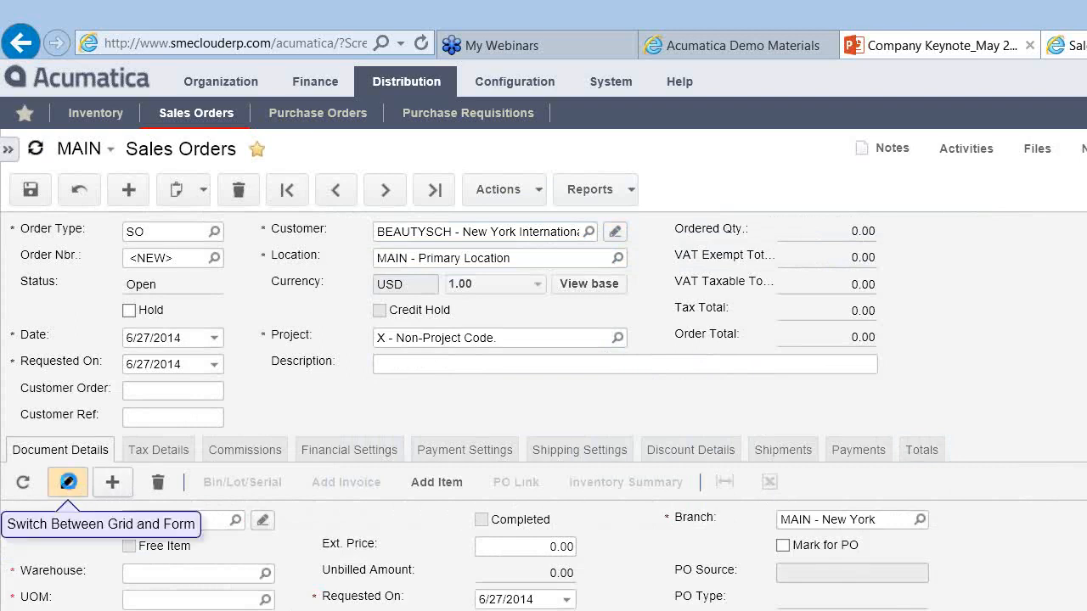
pyautogui.click(68, 482)
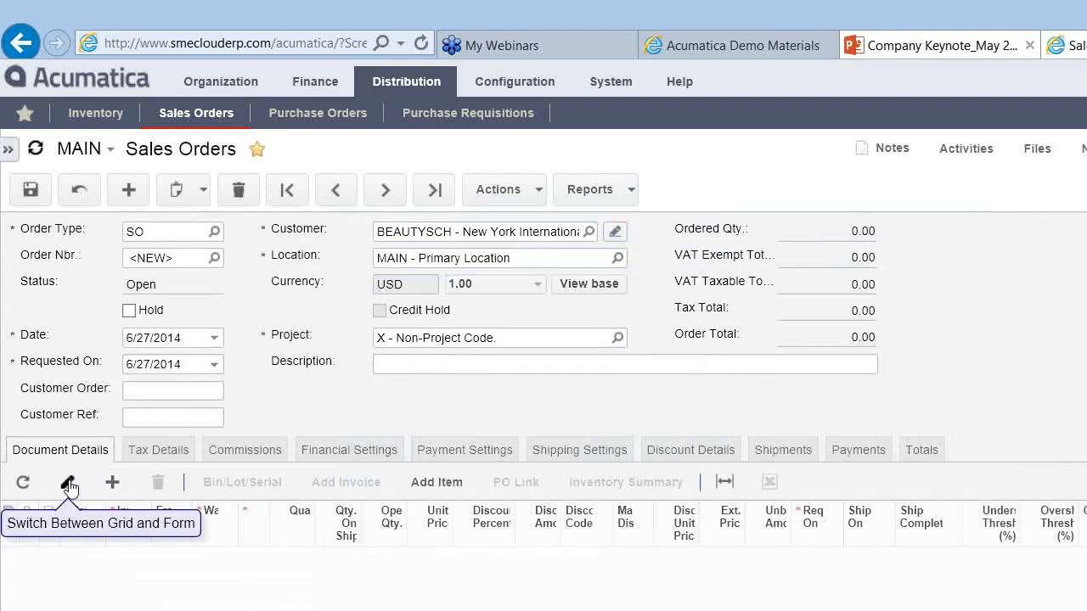
pyautogui.click(69, 483)
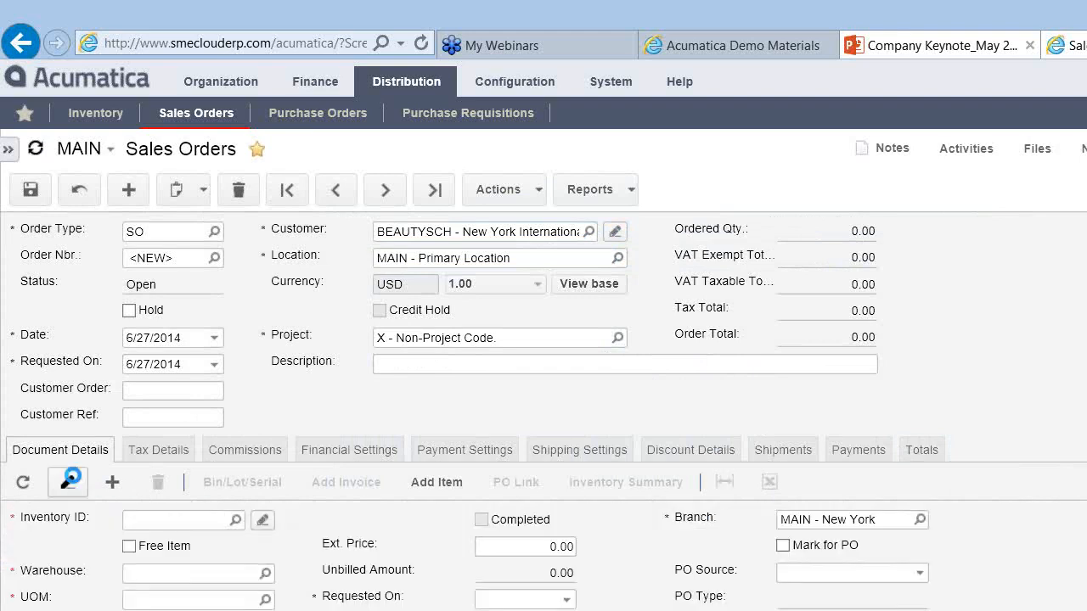
pyautogui.click(68, 482)
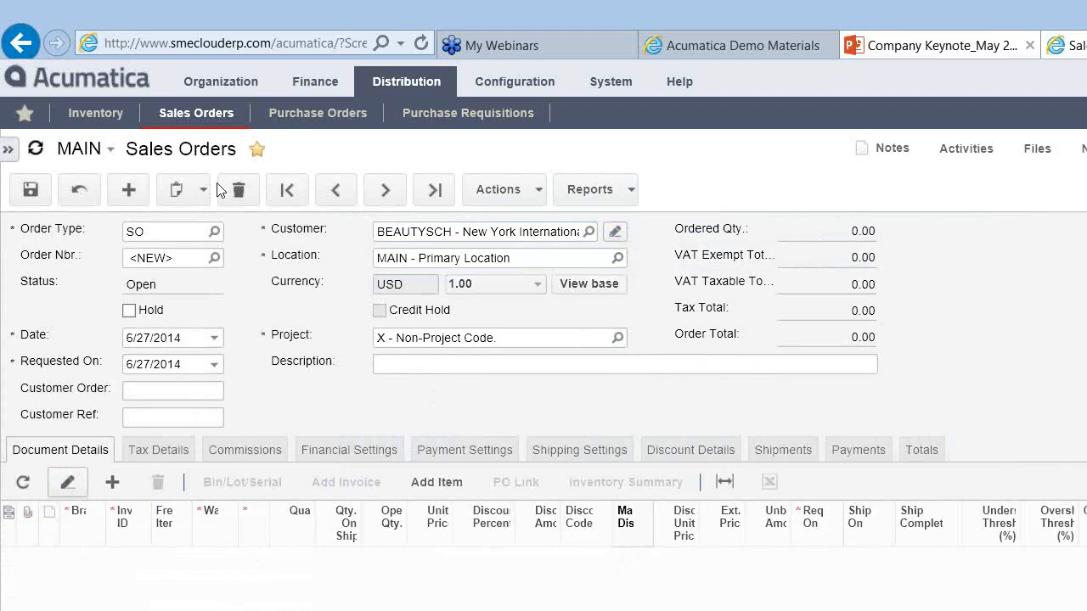
# Step: Cancel the unsaved SO order changes, confirming the discard so a blank new order appears
pyautogui.click(74, 190)
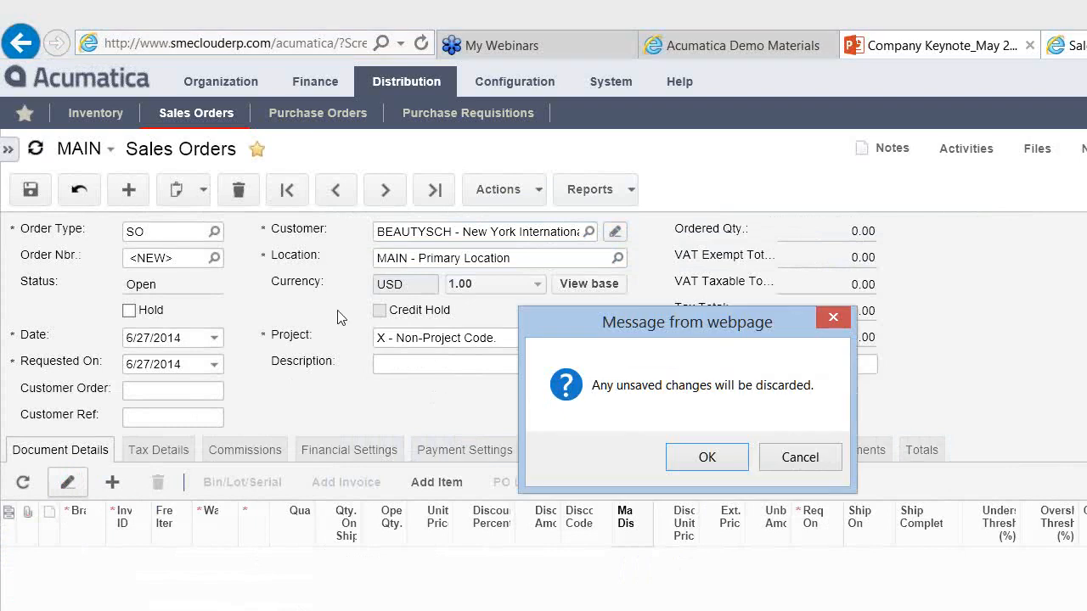
pyautogui.click(709, 457)
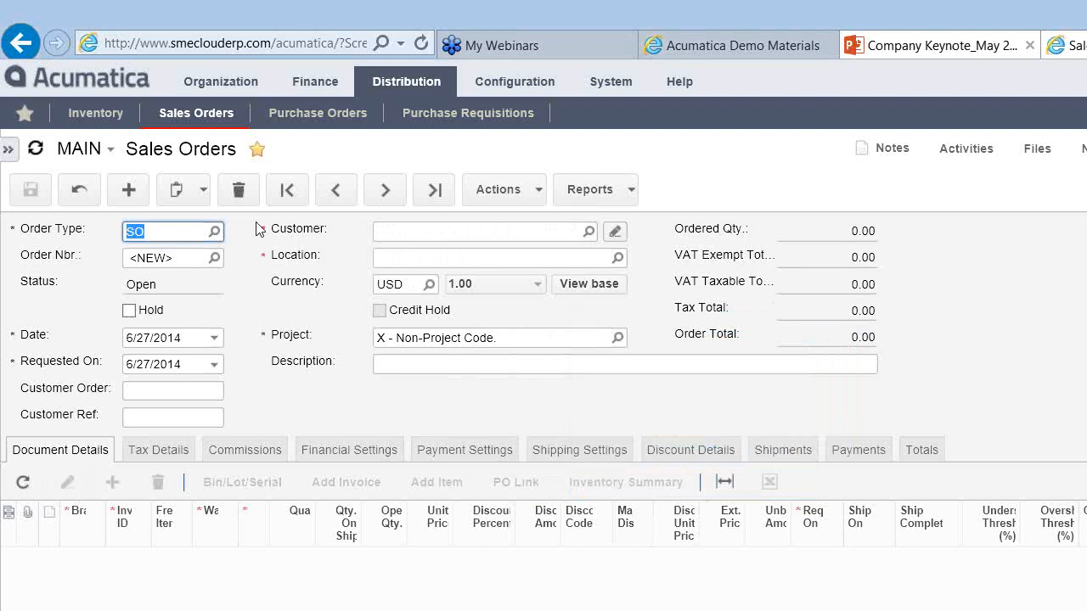
# Step: Show the navigation pane listing Sales Orders, Shipments, Invoices, Payments and Applications
pyautogui.click(9, 151)
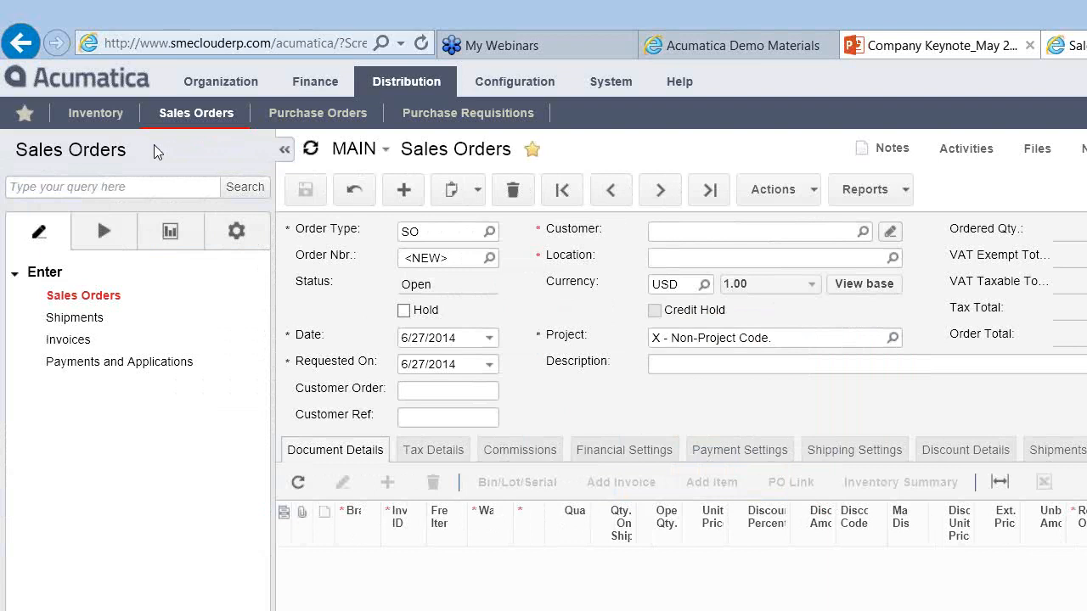
# Step: Go to System > Customization and open the blank Generic Inquiry screen
pyautogui.click(597, 81)
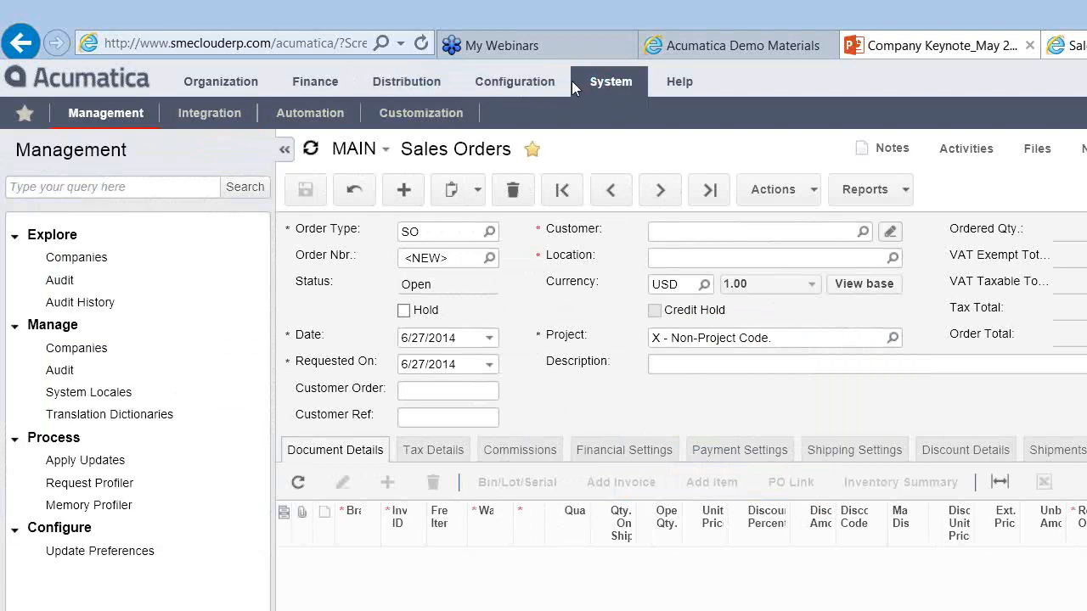
pyautogui.click(420, 113)
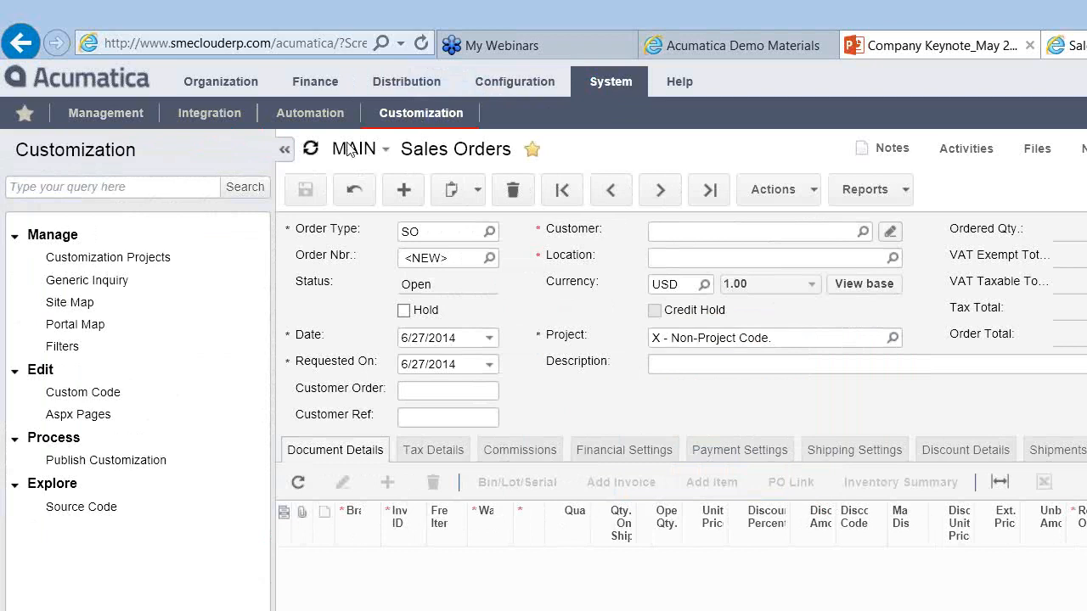
pyautogui.click(92, 280)
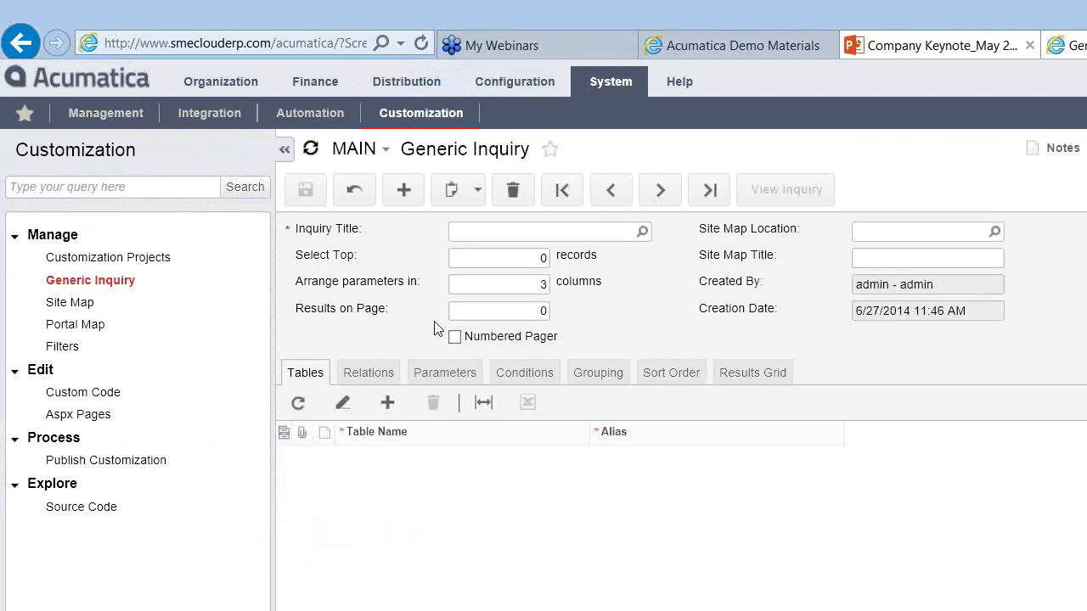
# Step: Choose 'Sales Orders and Quotes' from the Inquiry Title lookup
pyautogui.click(642, 231)
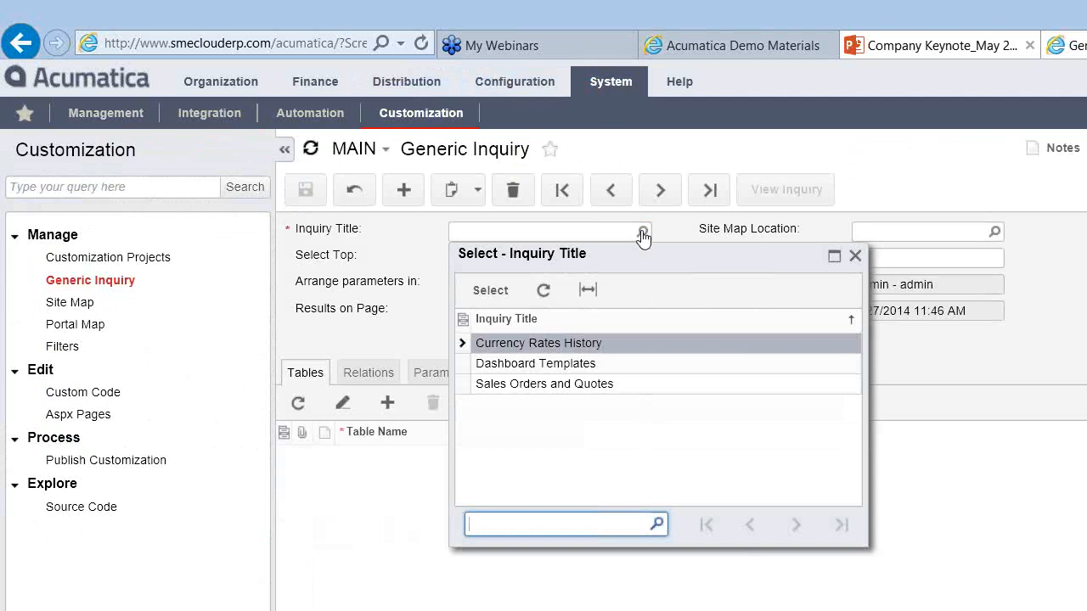
pyautogui.click(550, 386)
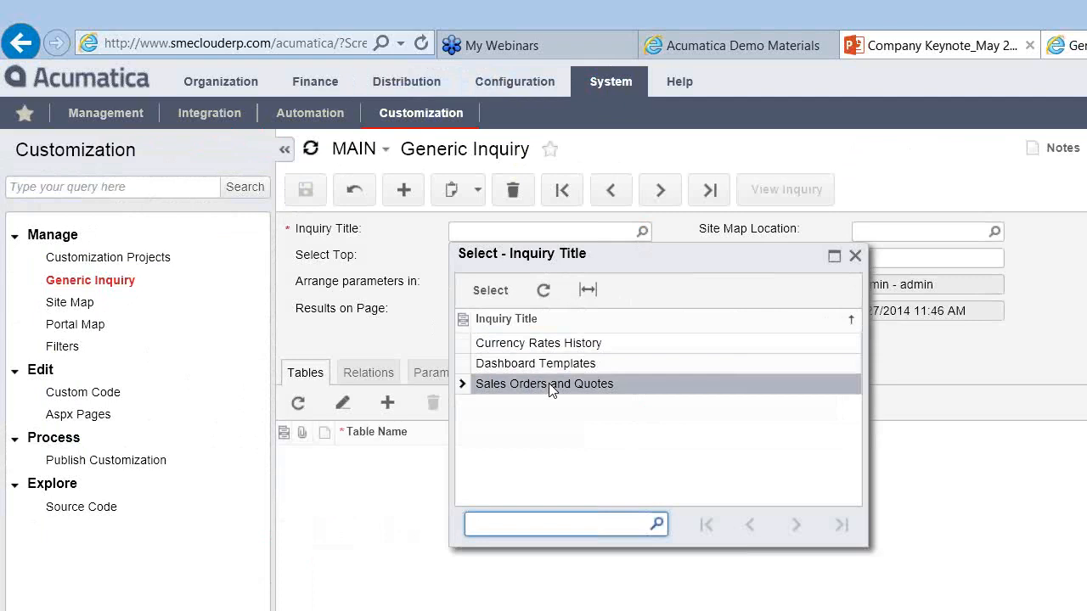
pyautogui.doubleClick(549, 382)
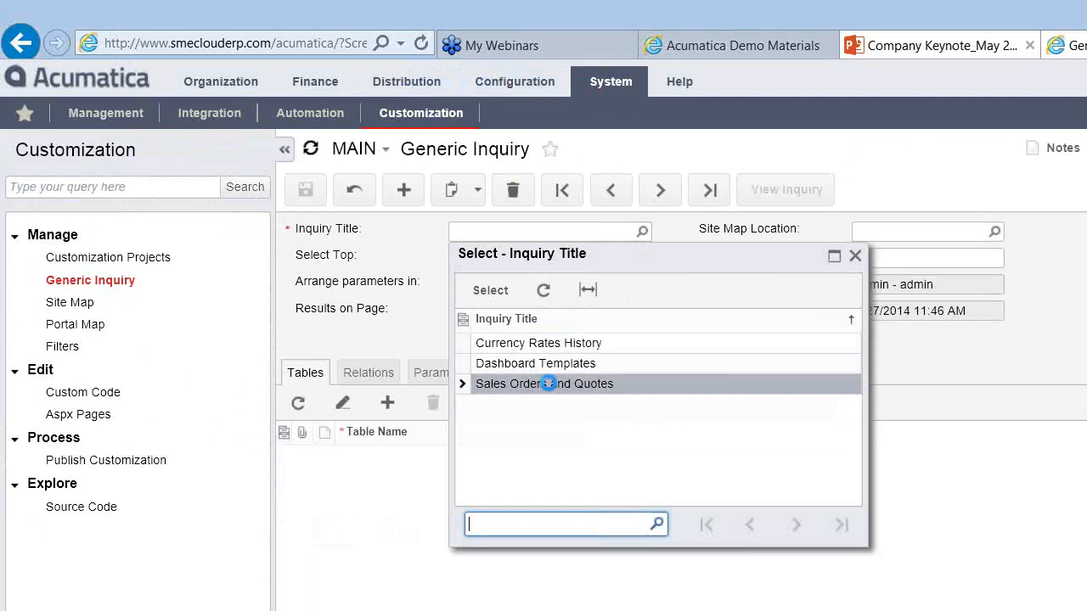
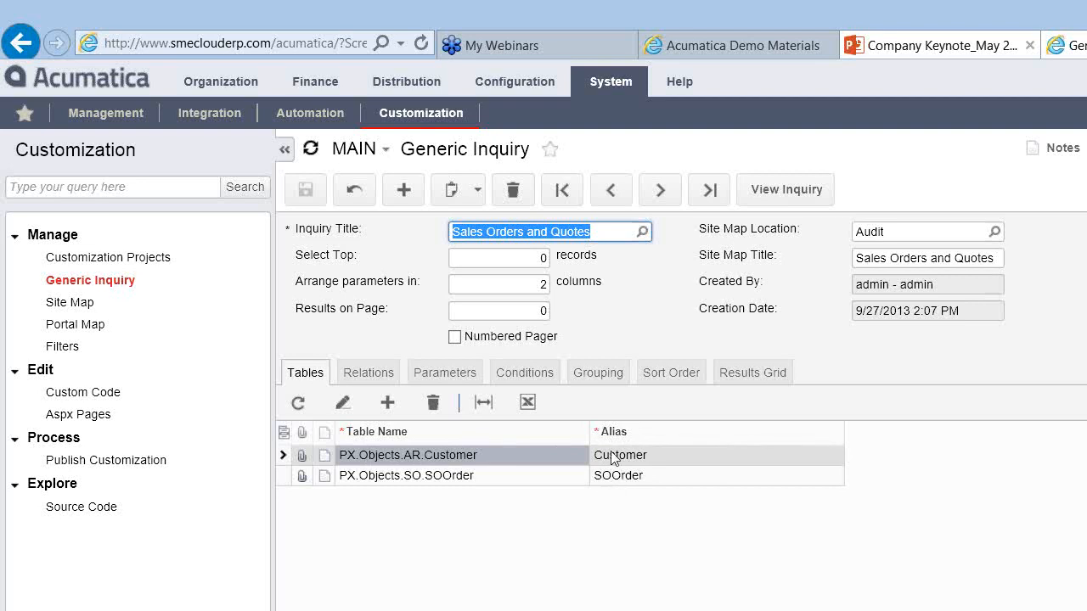
# Step: Show the inquiry's Relations, SOOrder inner-joined to Customer, with the Data Field Links panel enlarged
pyautogui.click(371, 377)
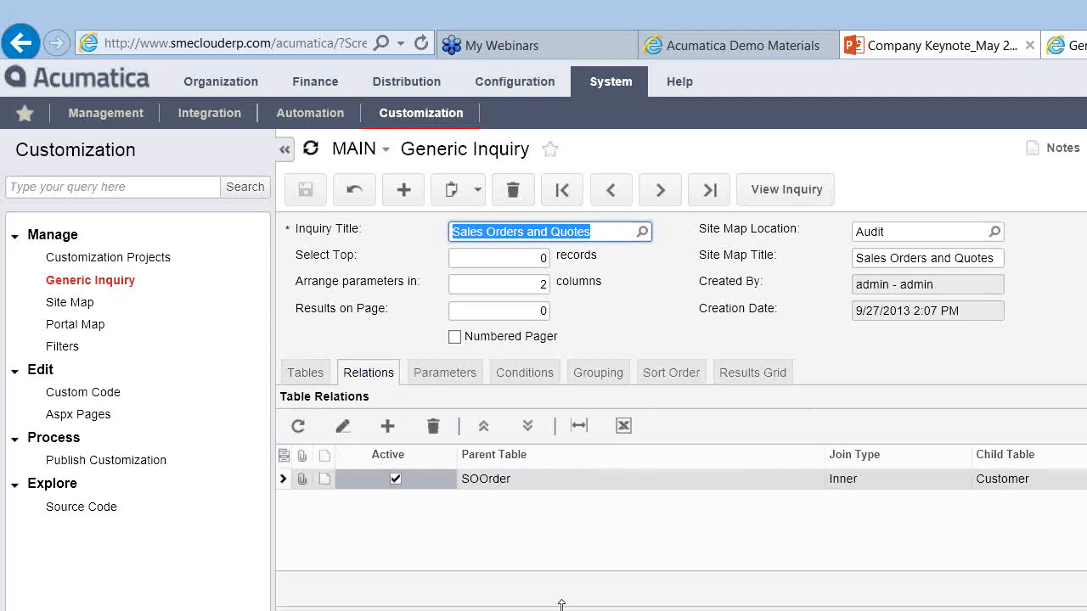
pyautogui.moveTo(562, 605); pyautogui.dragTo(554, 550)
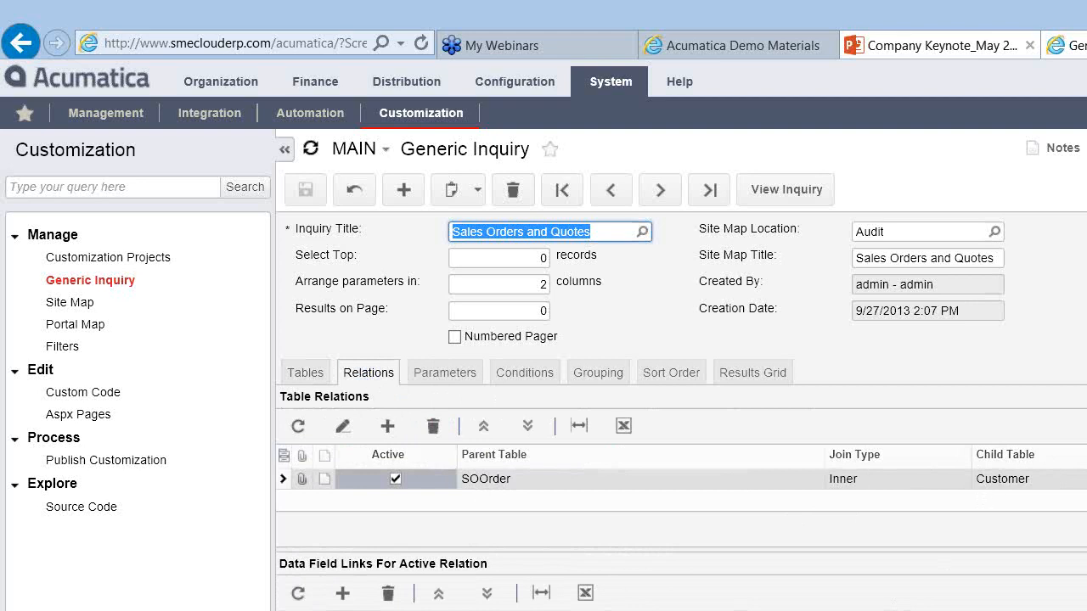
# Step: Review the inquiry's Parameters, then its Conditions filtering OrderType to SO or QT
pyautogui.click(434, 372)
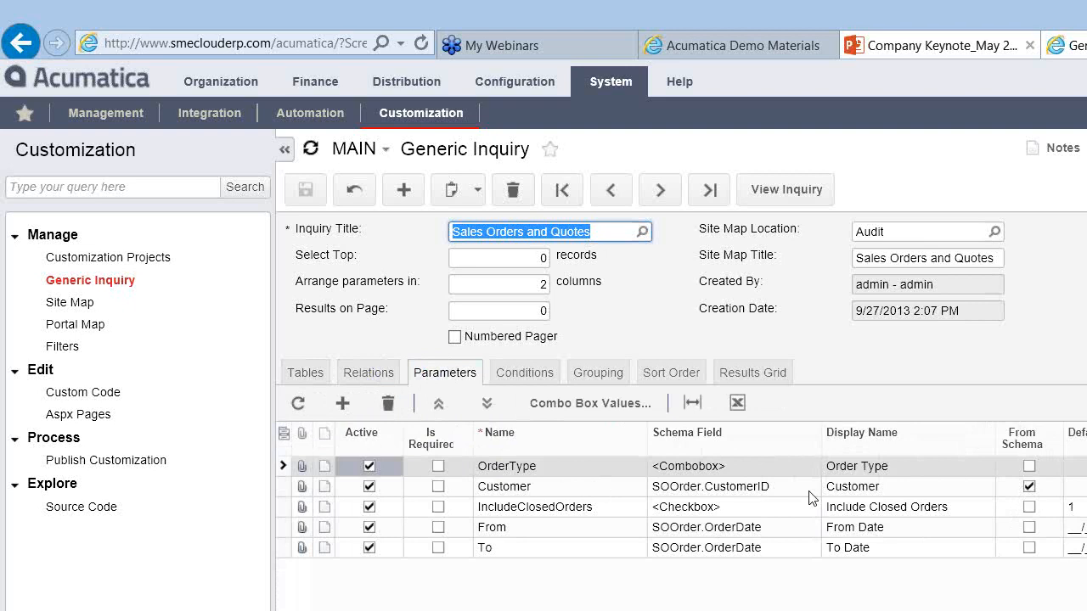
pyautogui.click(524, 378)
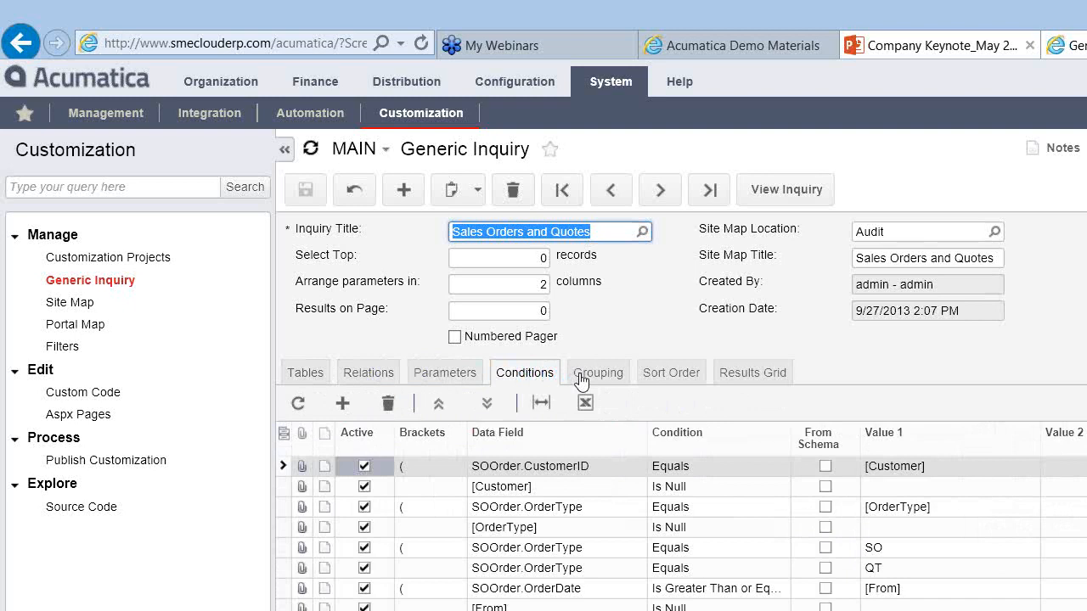
# Step: Check Grouping and Sort Order (OrderNbr ascending), then view the seven result columns
pyautogui.click(582, 379)
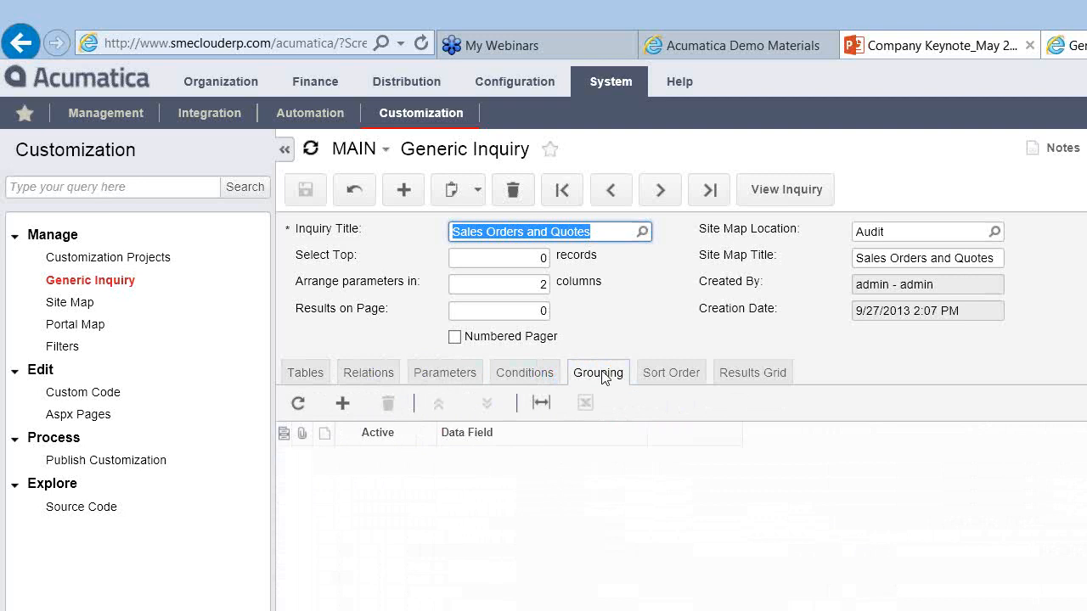
pyautogui.click(662, 374)
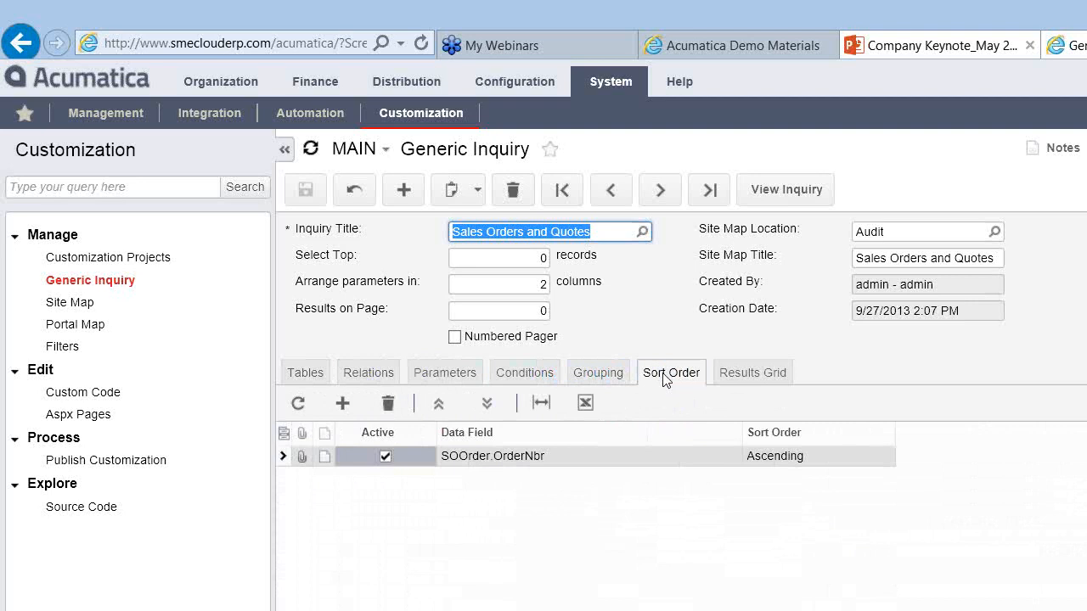
pyautogui.click(745, 372)
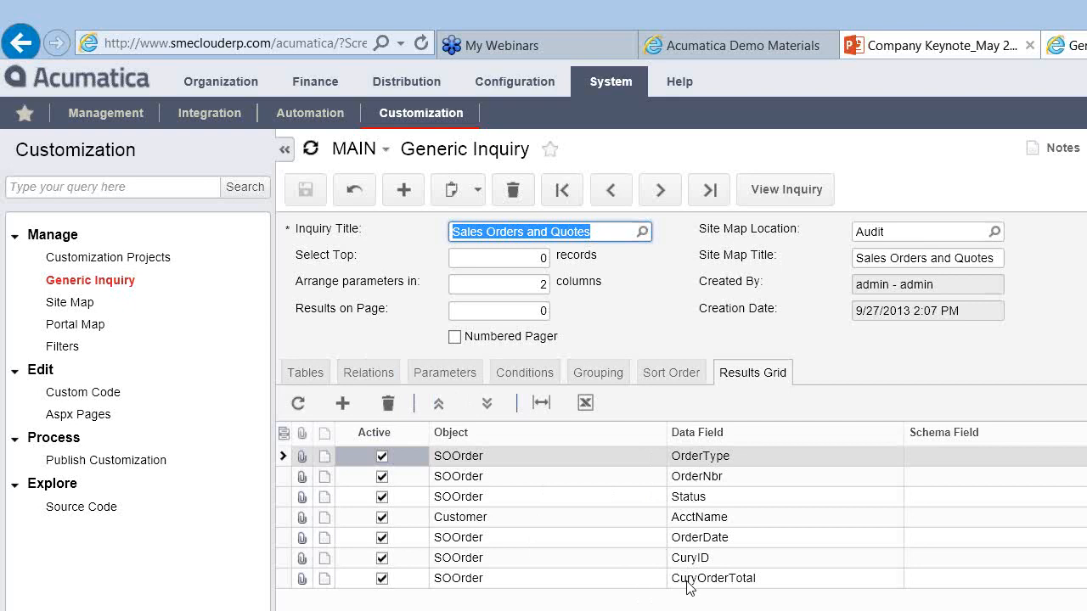
# Step: Add a result row with object Customer and data field ClassID_Description, then save the inquiry
pyautogui.click(340, 404)
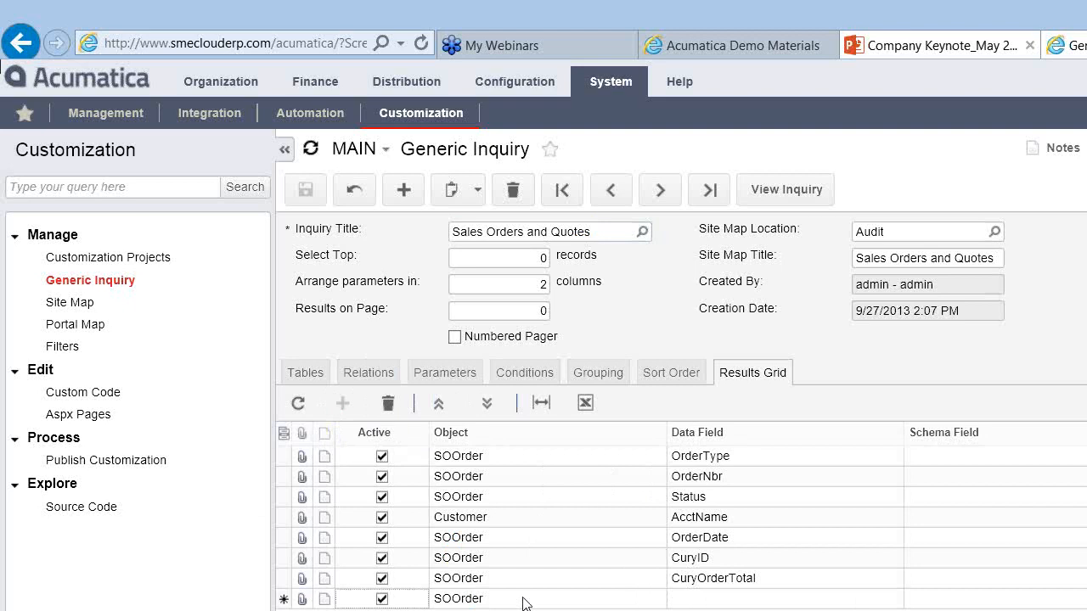
pyautogui.click(629, 603)
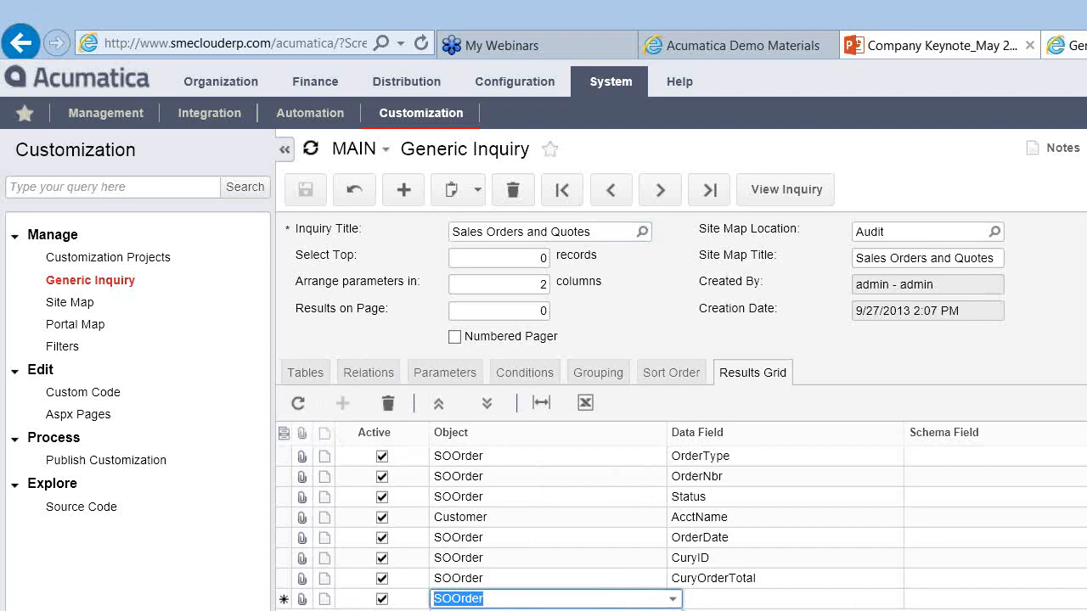
pyautogui.click(761, 598)
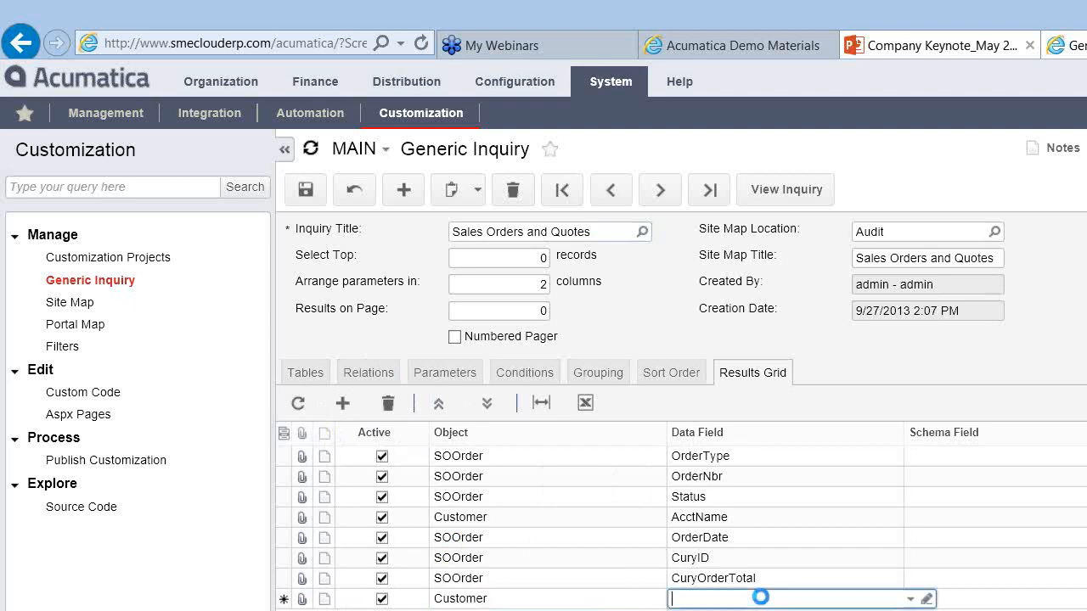
pyautogui.click(912, 600)
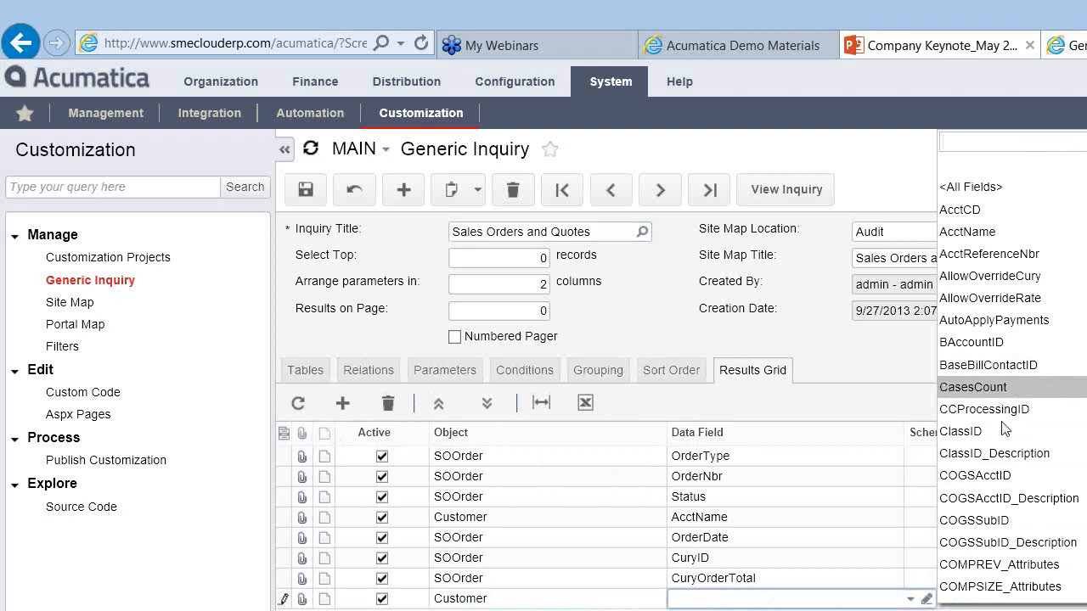
pyautogui.click(975, 454)
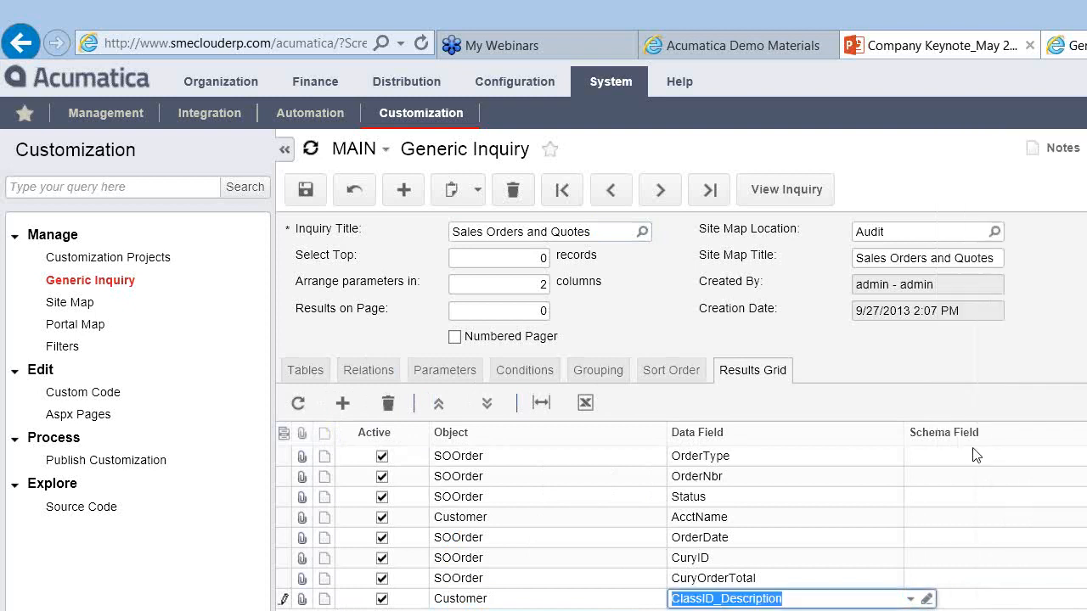
pyautogui.click(1007, 599)
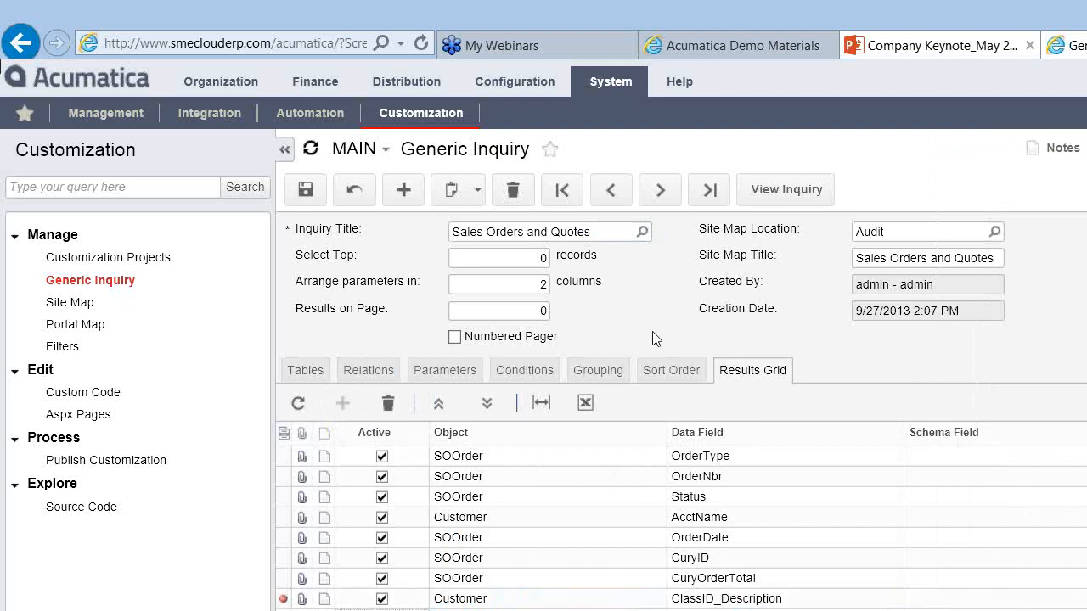
pyautogui.click(304, 195)
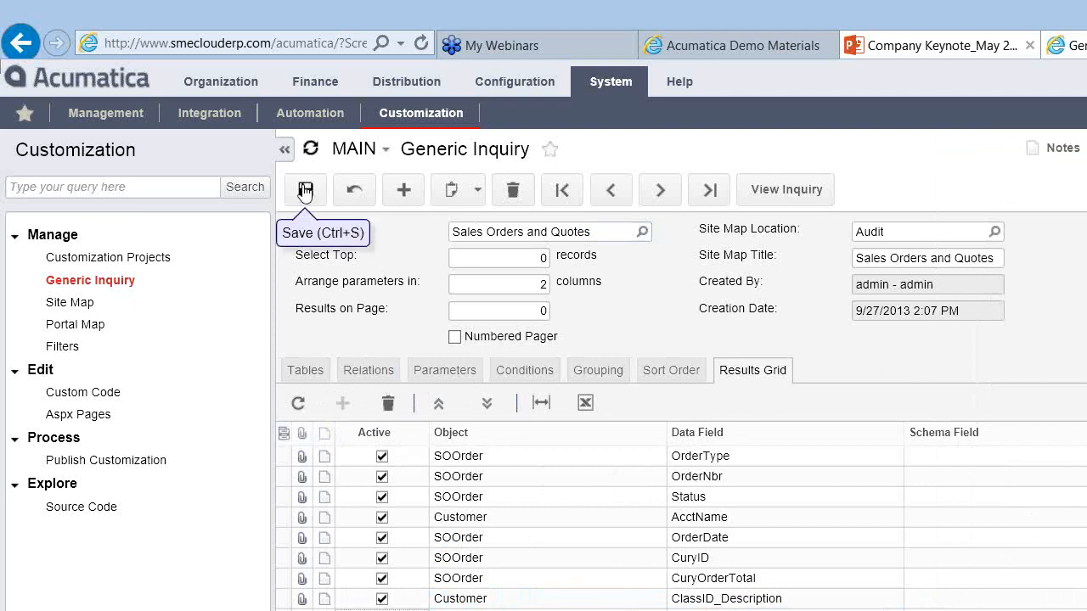
pyautogui.click(304, 193)
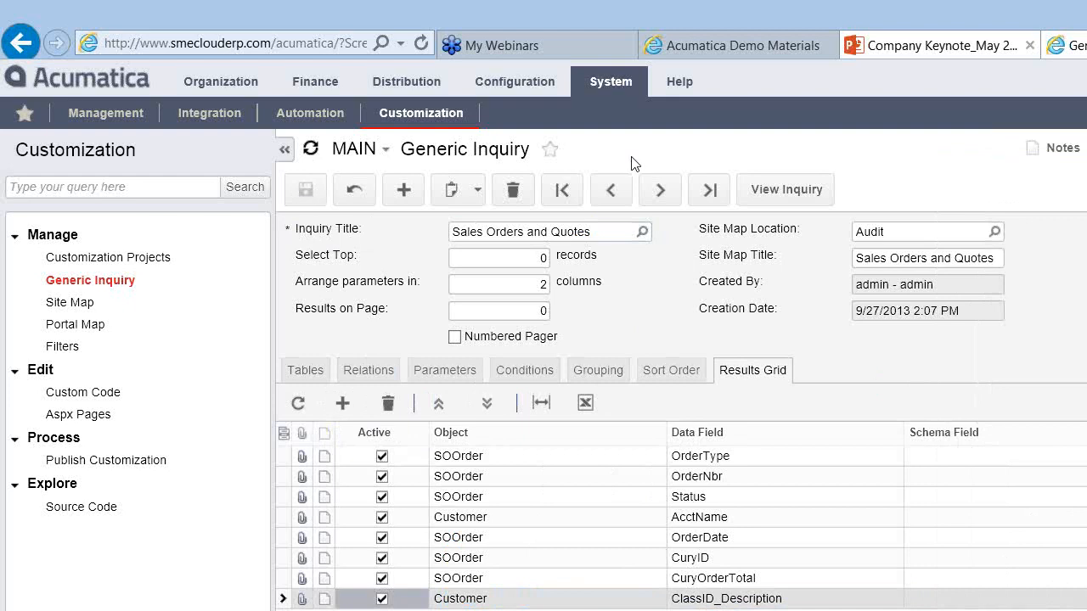
# Step: Run the inquiry, dismiss the script errors, and view its results from the Sales Orders reports
pyautogui.click(759, 197)
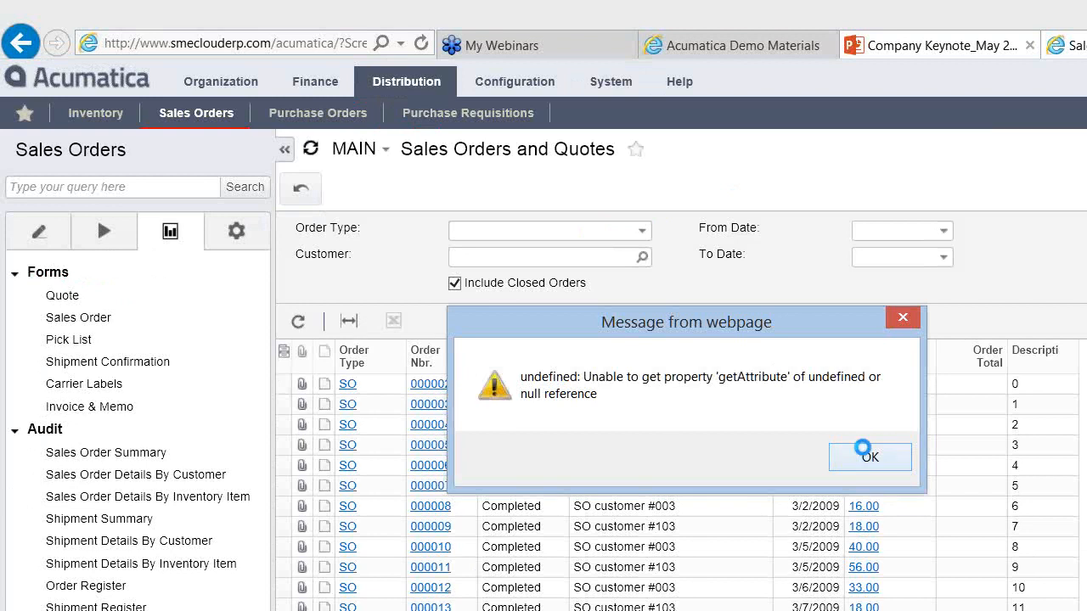
pyautogui.click(866, 455)
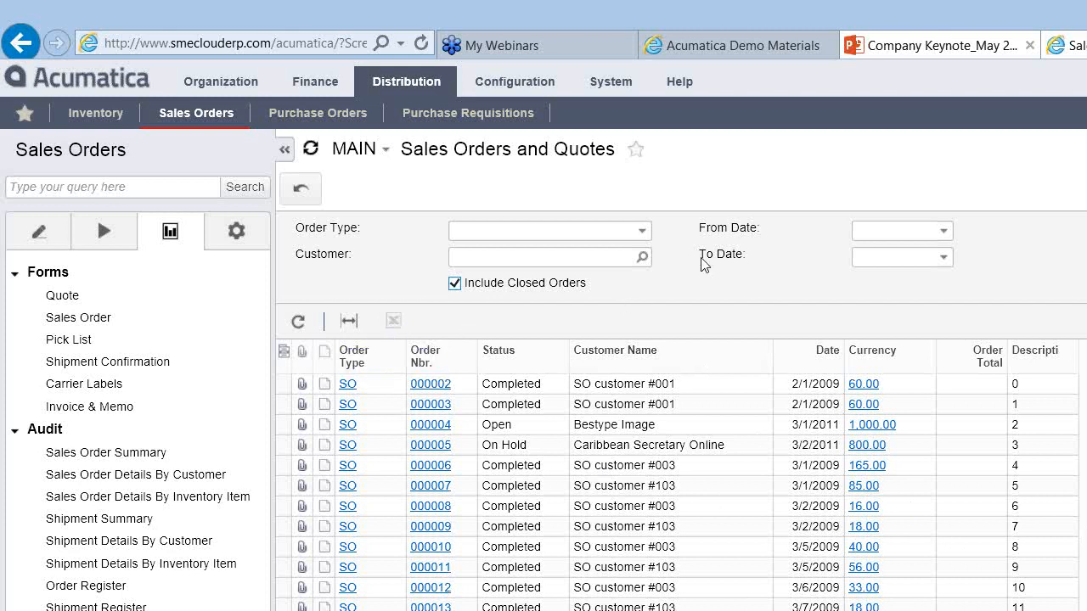
pyautogui.click(302, 197)
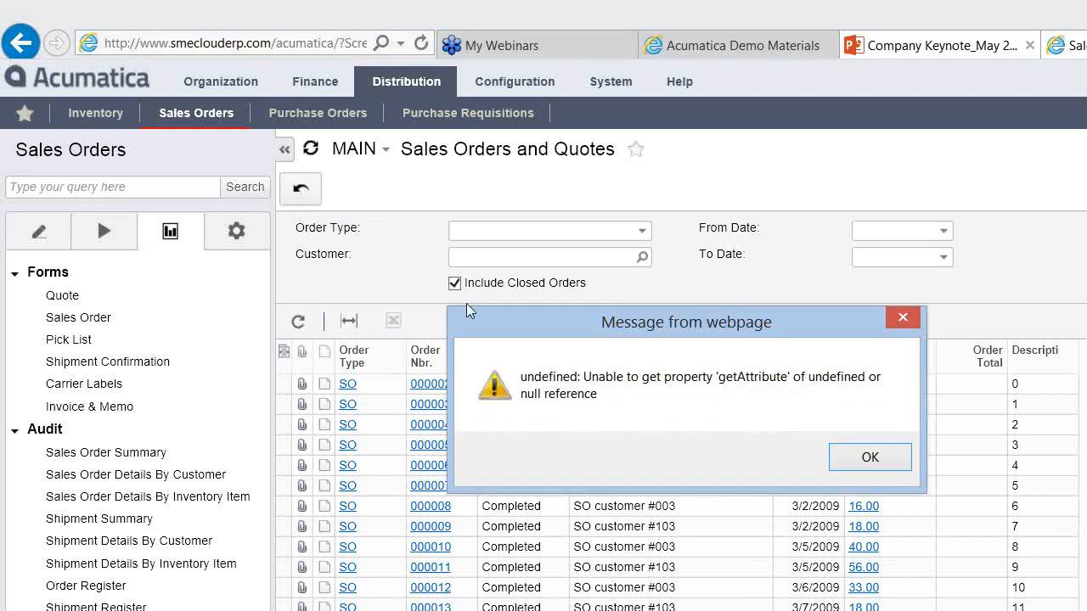
pyautogui.click(878, 458)
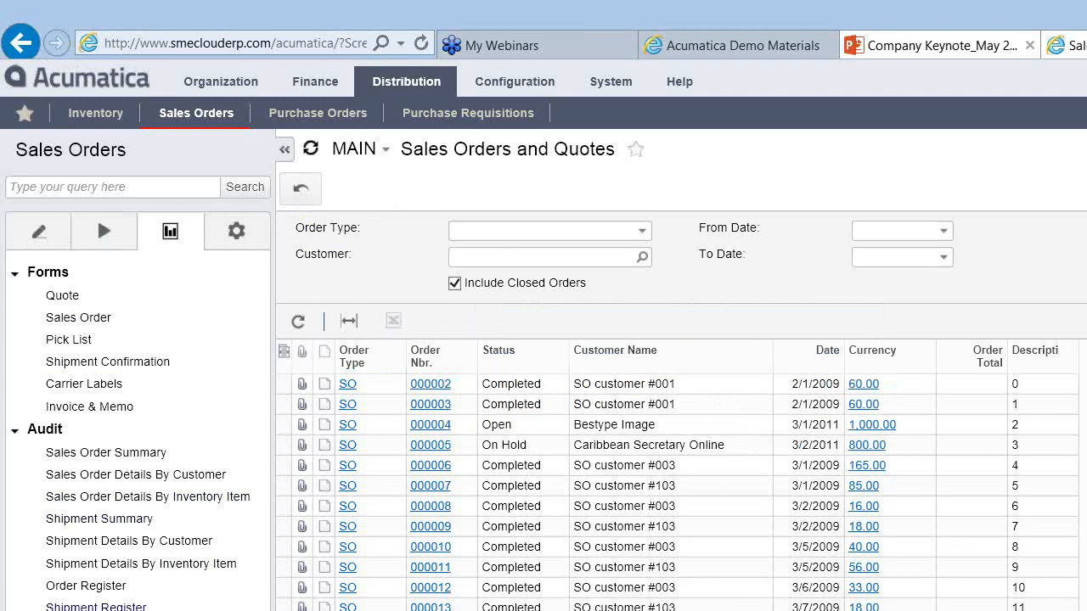
pyautogui.click(147, 496)
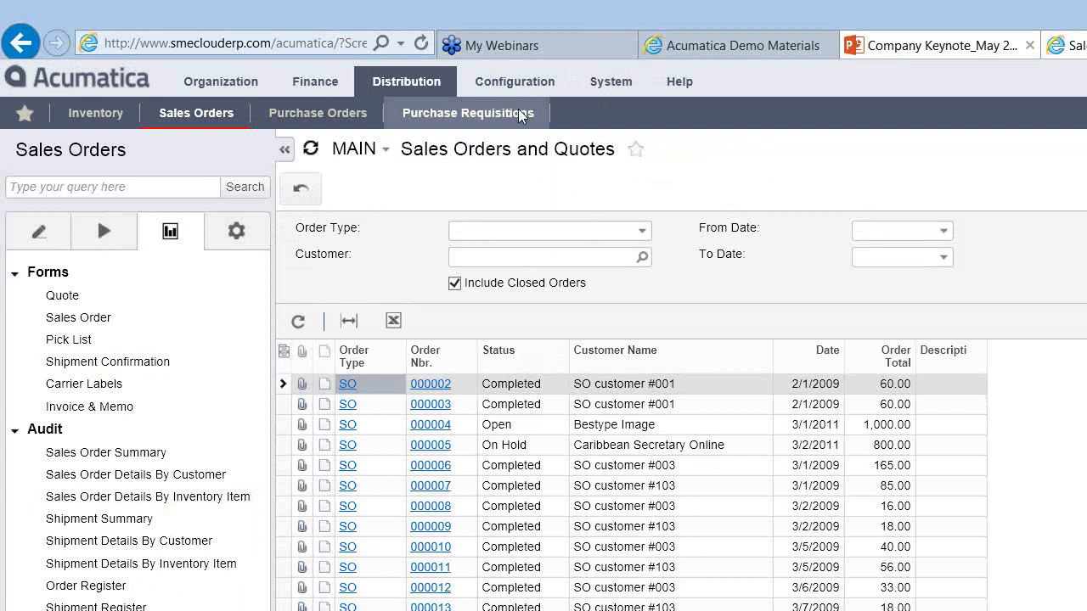
# Step: Reopen the Generic Inquiry editor with Sales Orders and Quotes loaded, located under Audit
pyautogui.click(612, 85)
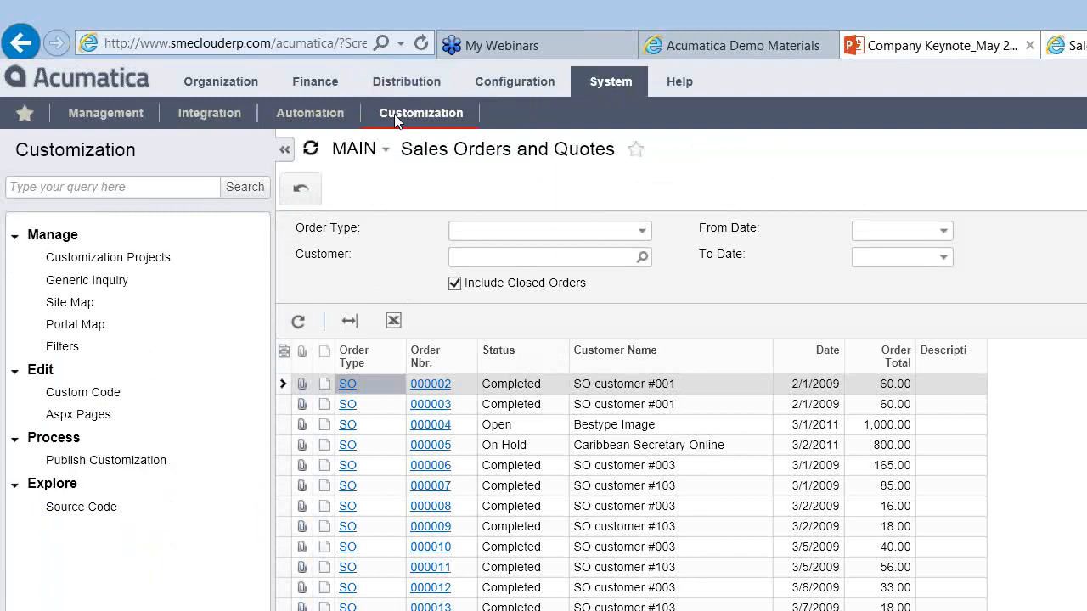
pyautogui.click(113, 287)
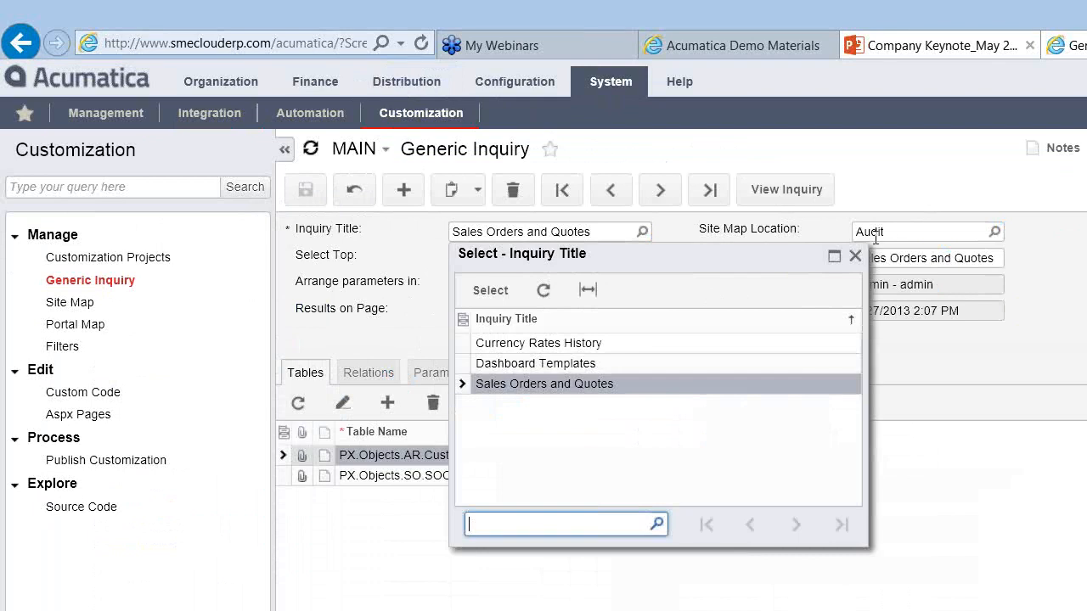
pyautogui.click(857, 256)
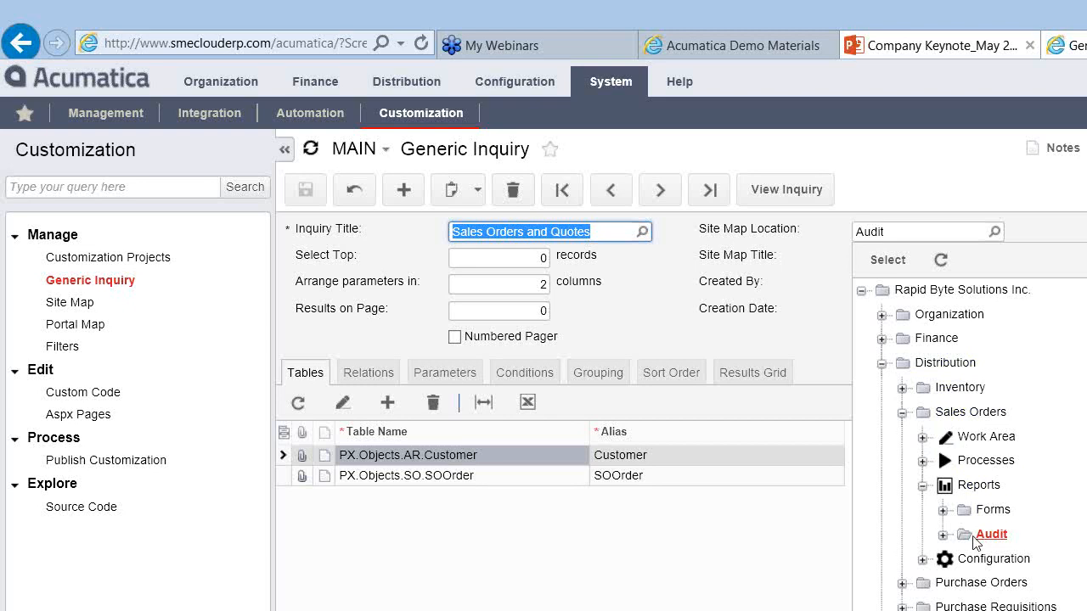
# Step: Move the site map location to Sales Orders > Work Area > Enter and save
pyautogui.click(941, 534)
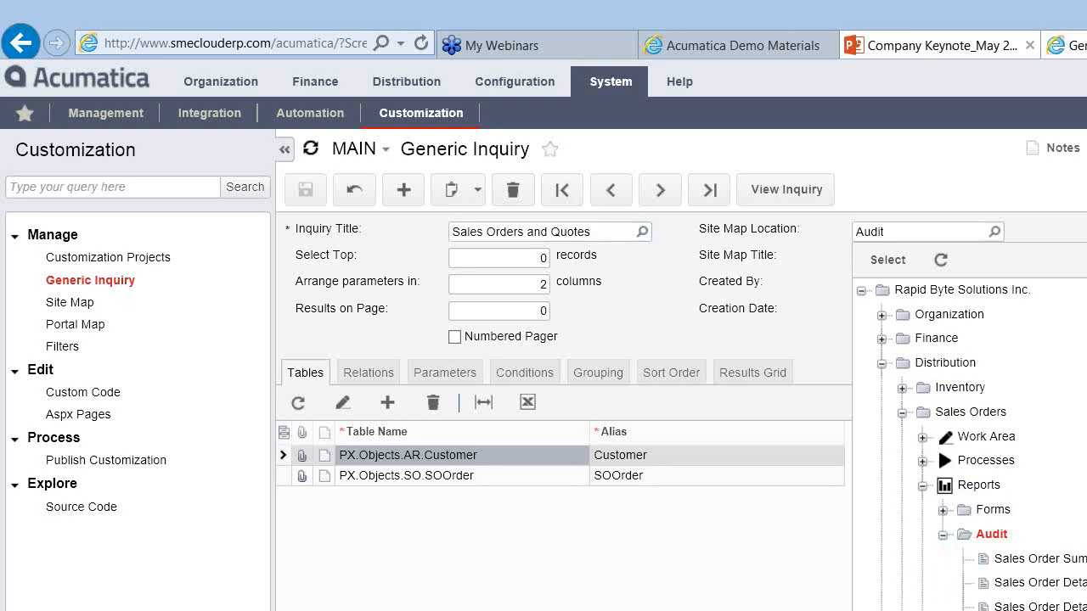
pyautogui.scroll(-3, 937, 445)
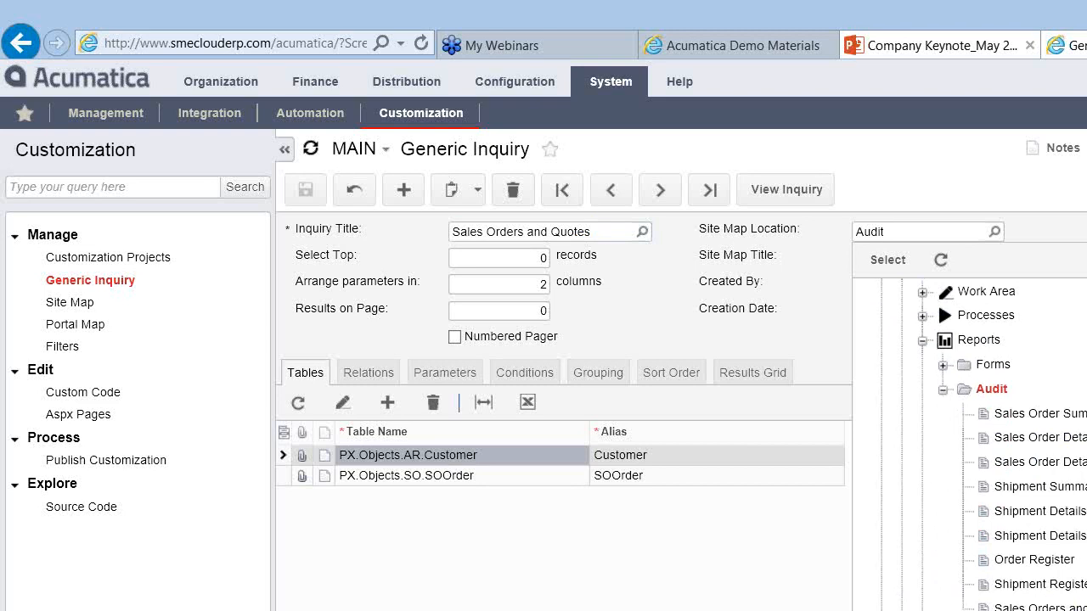
pyautogui.scroll(3, 1047, 374)
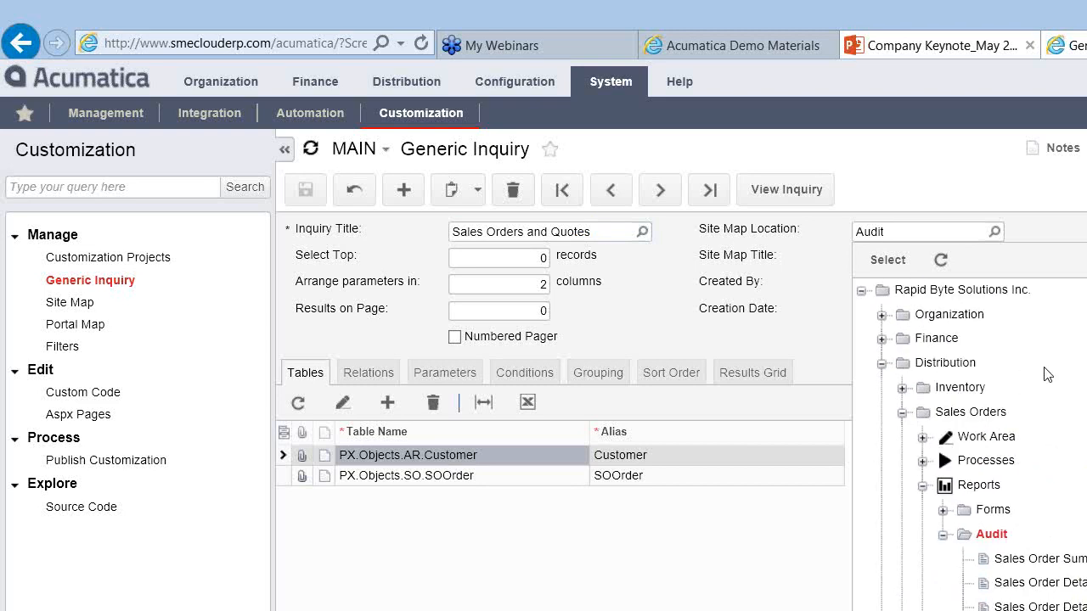
pyautogui.click(920, 438)
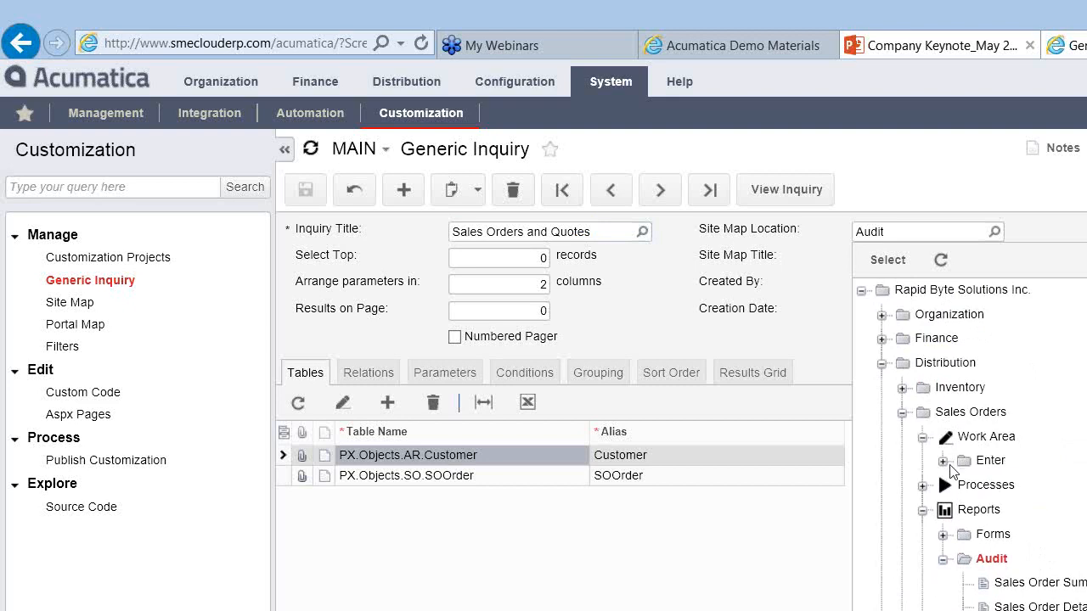
pyautogui.click(942, 461)
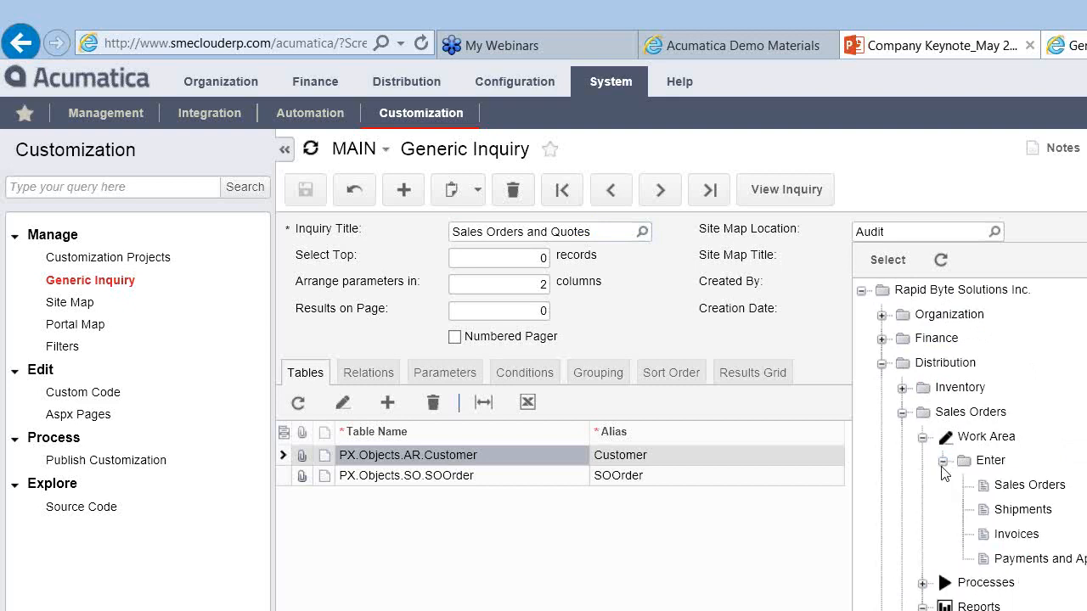
pyautogui.click(985, 463)
pyautogui.doubleClick(985, 463)
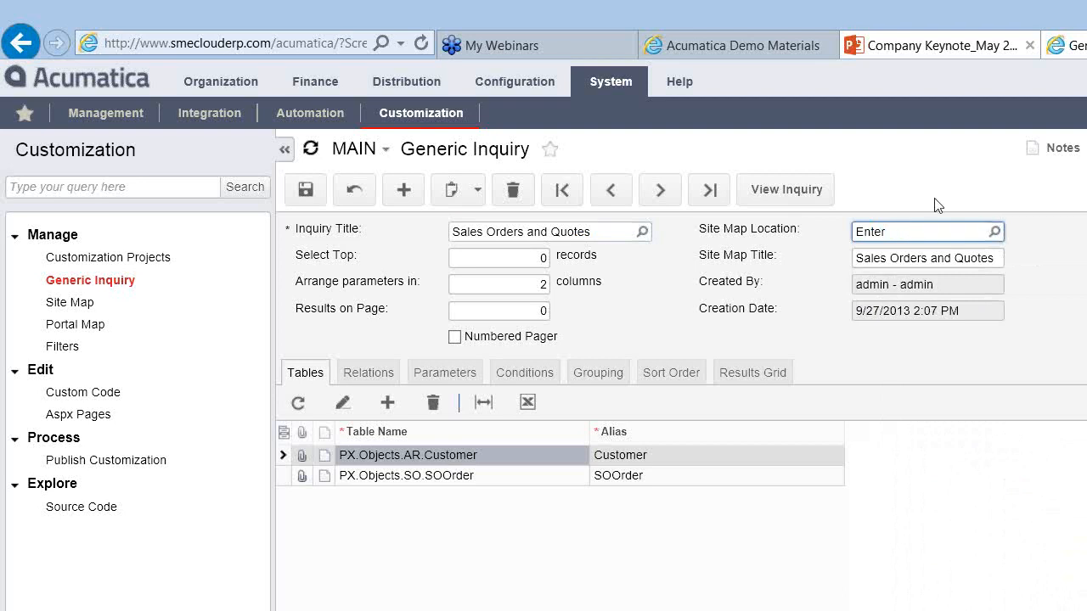
pyautogui.click(306, 190)
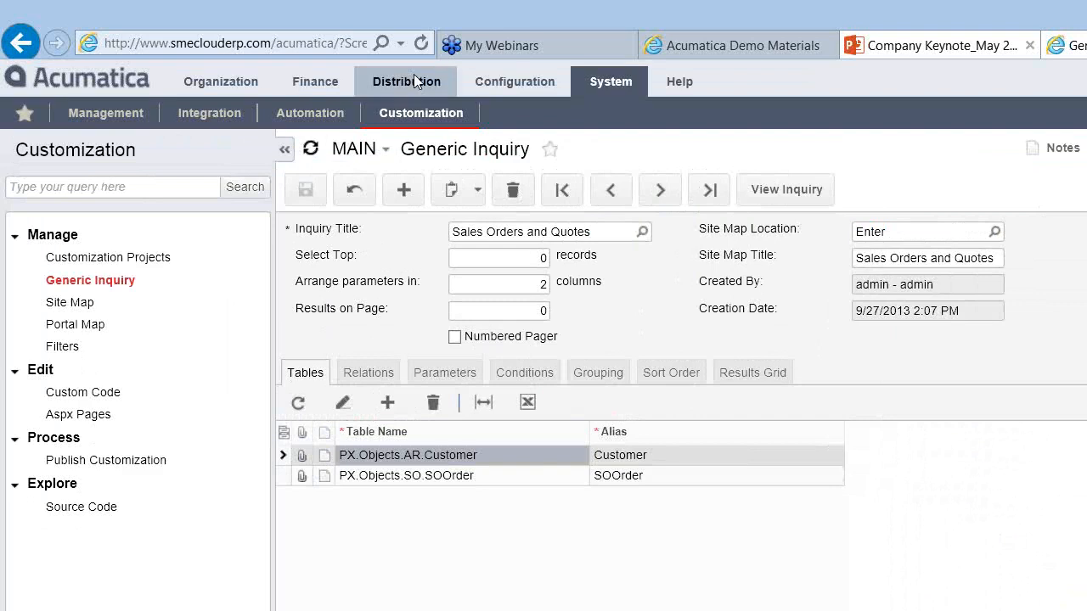
# Step: Open Sales Orders and Quotes from Enter in the Distribution > Sales Orders navigation
pyautogui.click(413, 76)
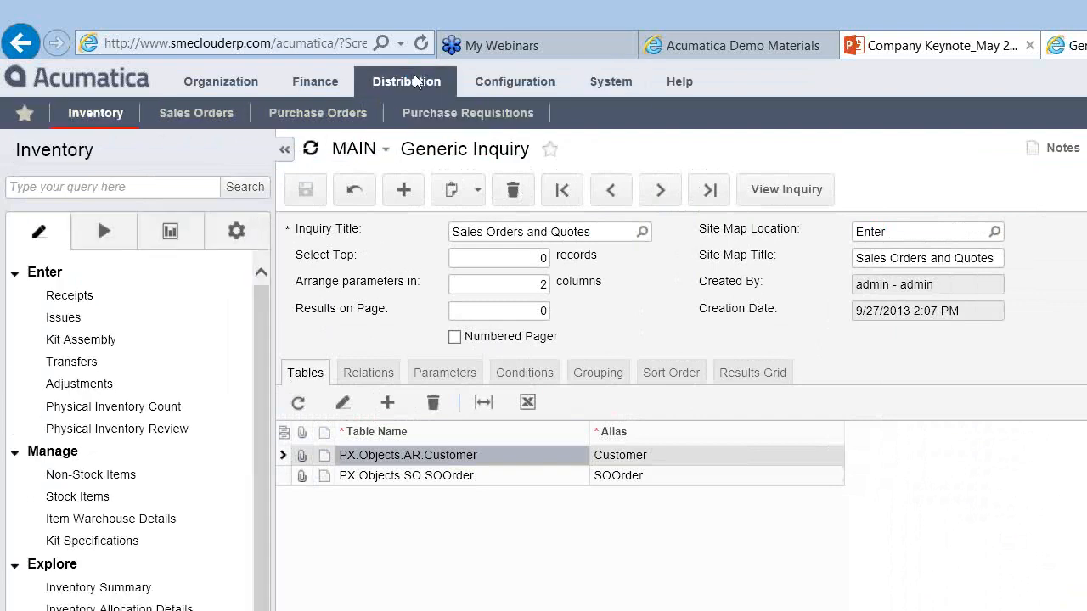
pyautogui.click(204, 110)
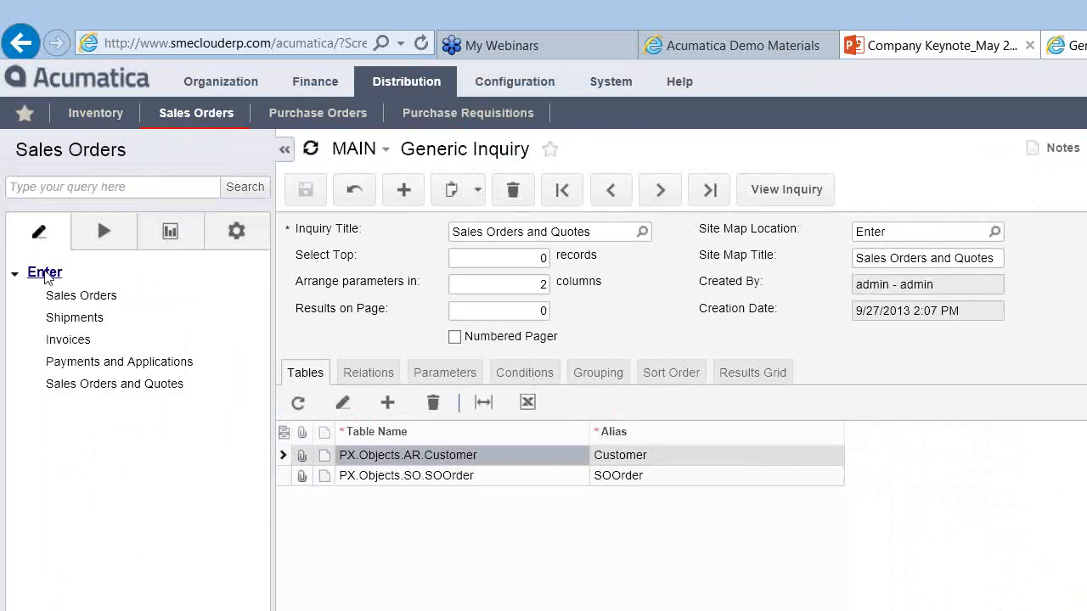
pyautogui.click(83, 386)
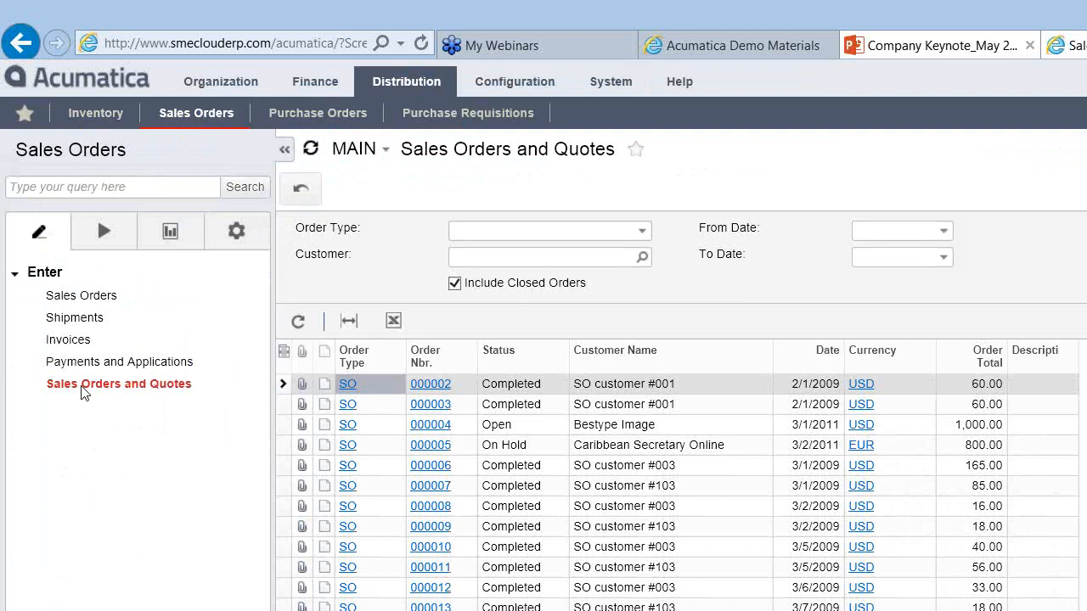
# Step: Reload the inquiry and star it as a favorite, triggering the 'sourceID' script error
pyautogui.click(83, 387)
pyautogui.click(637, 156)
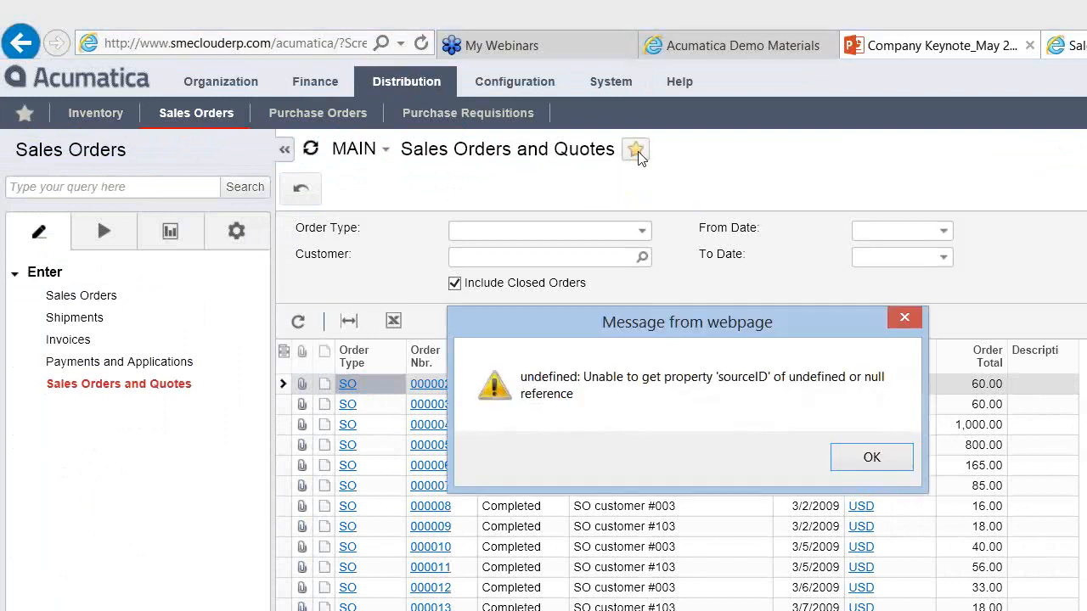
# Step: Dismiss the error dialog and reload the page so the inquiry shows as a favorite
pyautogui.click(866, 457)
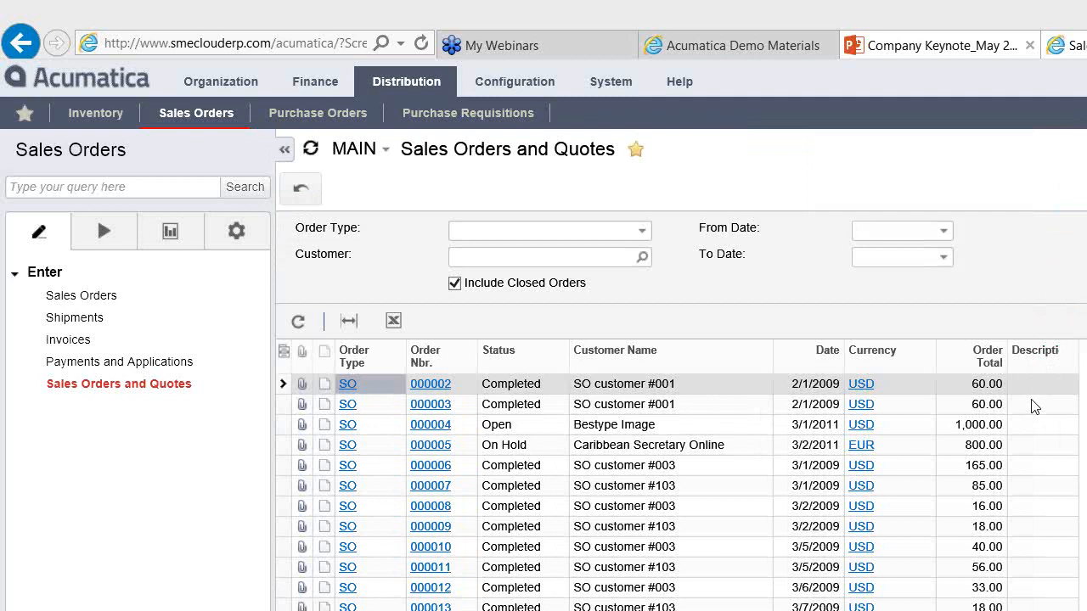
pyautogui.hotkey('alt', 'Tab')
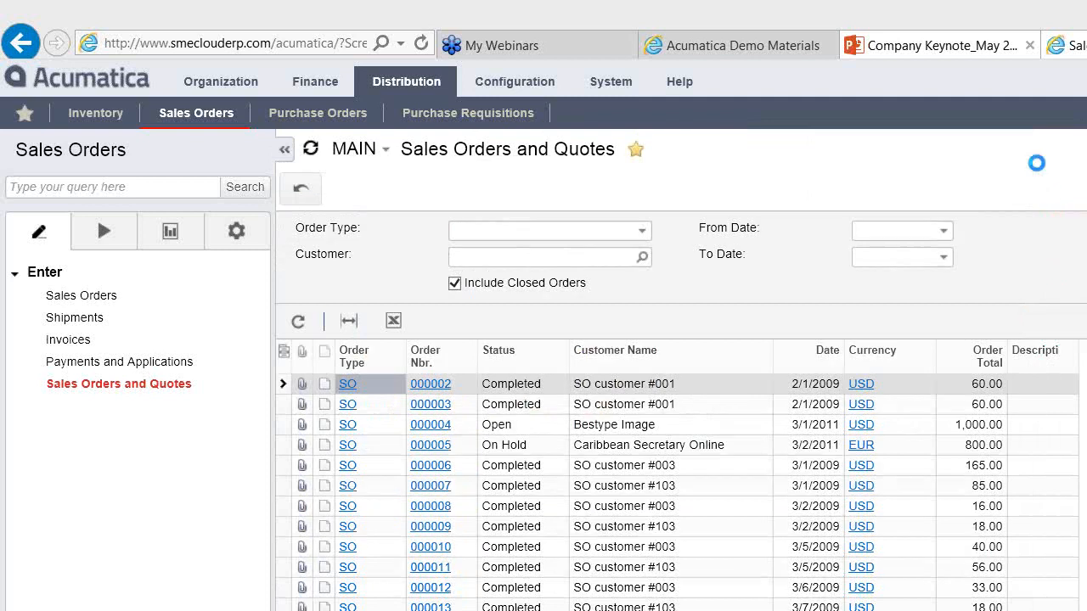